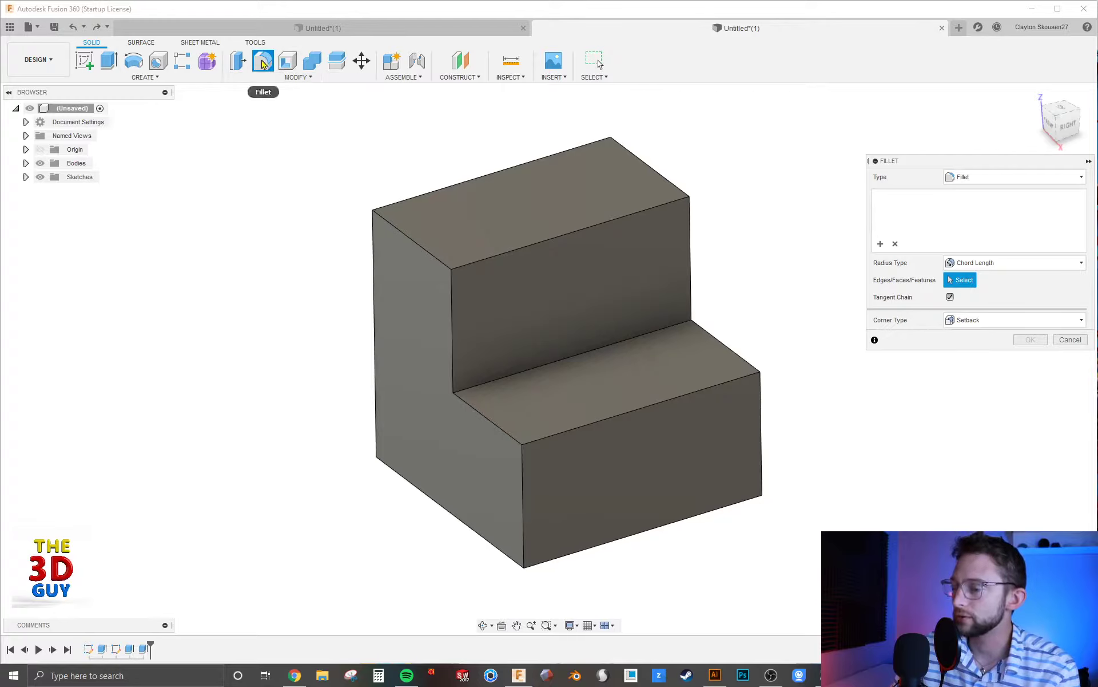
- Configure the fillet as type Fillet with a Constant Radius and a Rolling Ball corner
click(979, 179)
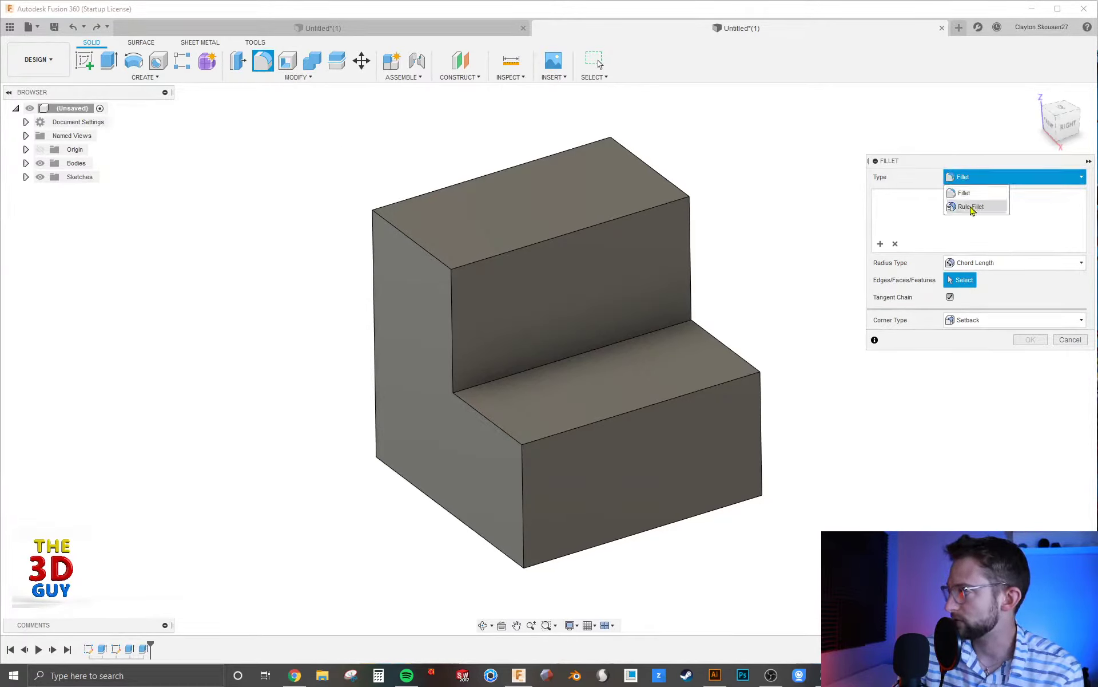
click(979, 194)
click(985, 263)
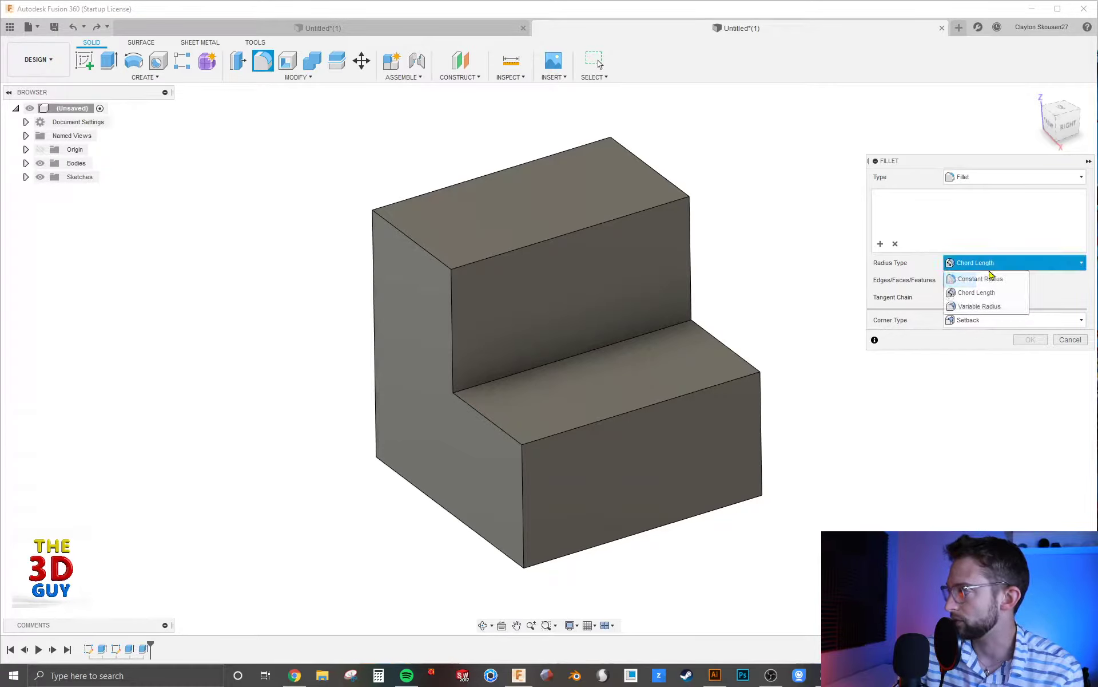
click(988, 280)
click(986, 318)
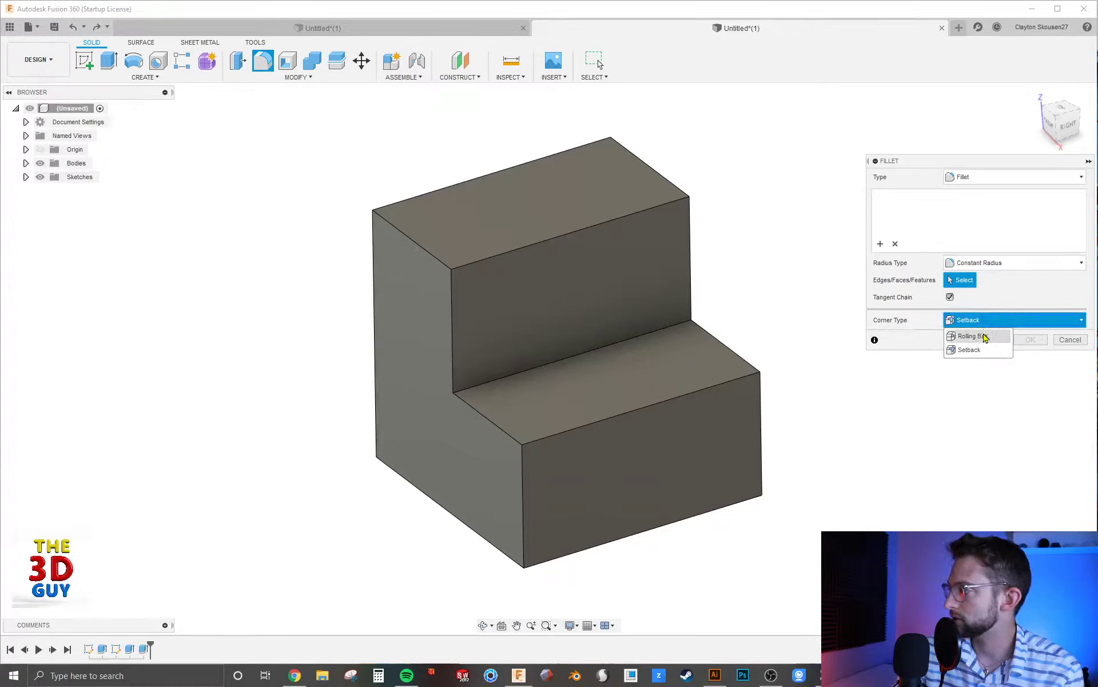
click(984, 337)
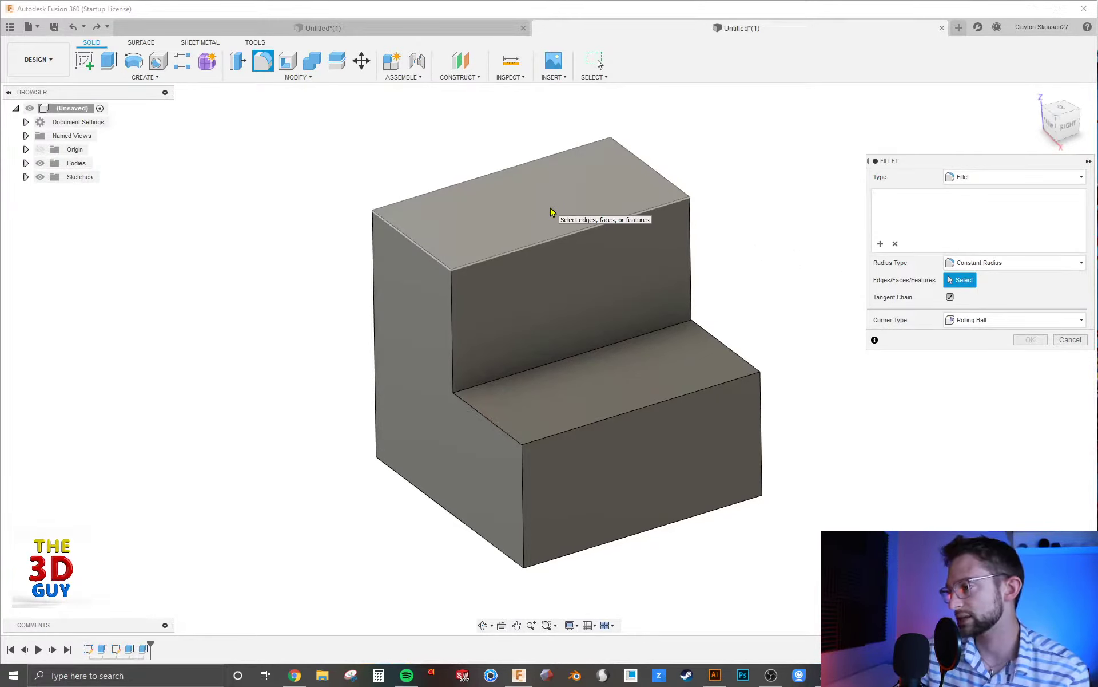
- Try filleting the edges of the block's top face at about 1.75 in, and clear the face and edge selections
click(500, 195)
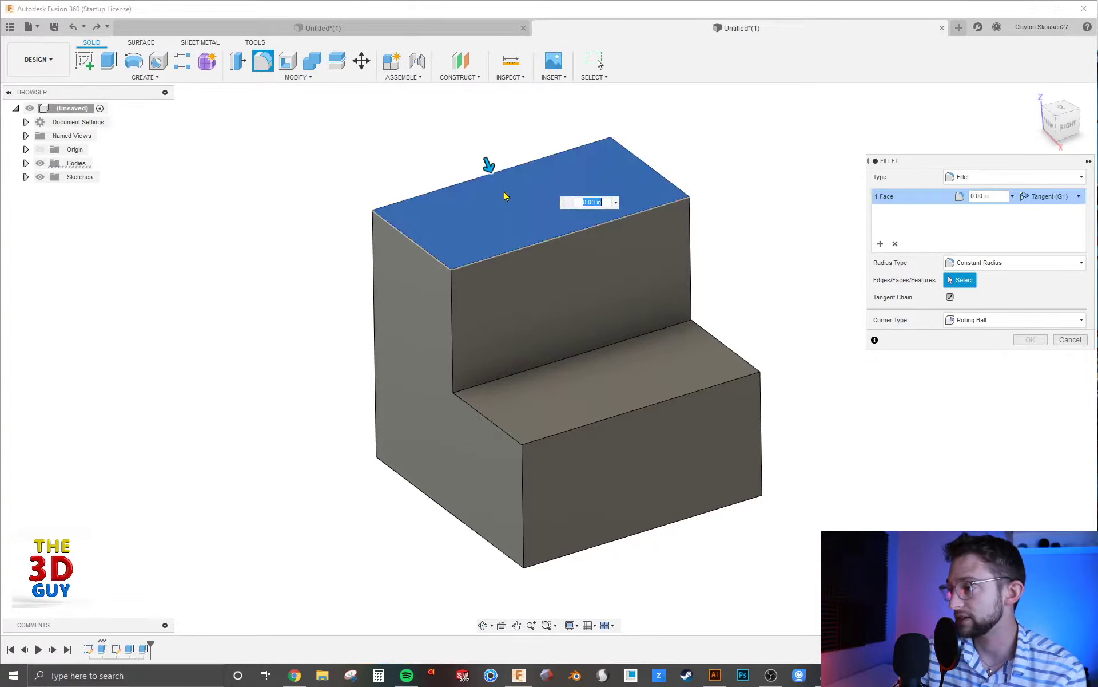
drag(487, 165, 494, 177)
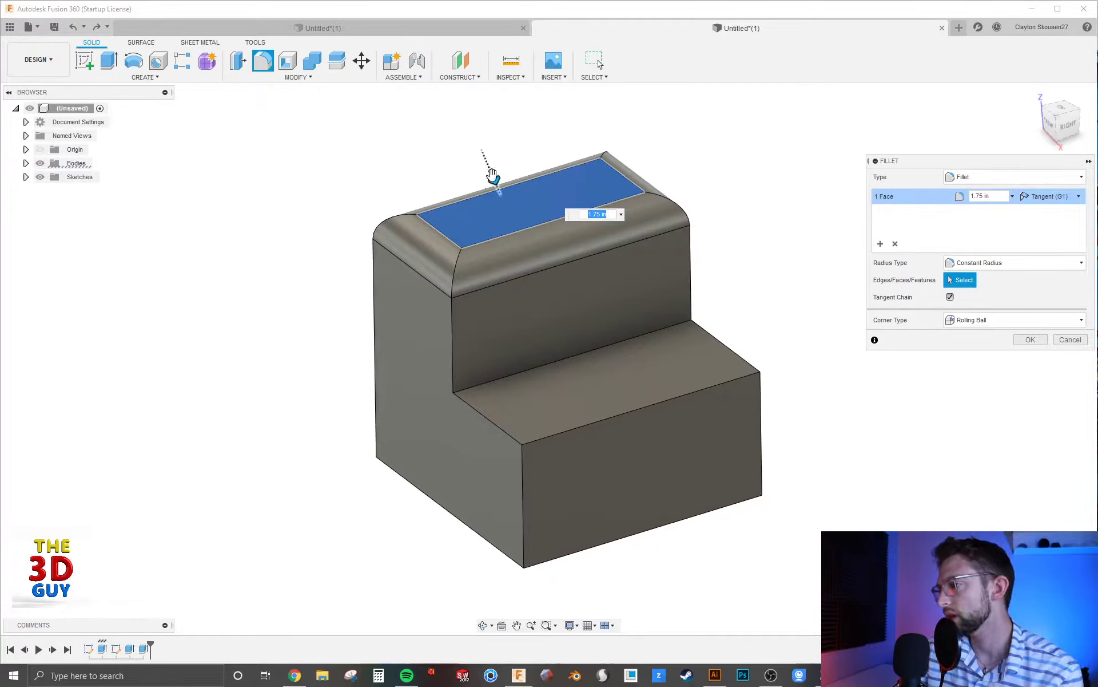
drag(491, 174, 491, 160)
click(486, 166)
click(446, 260)
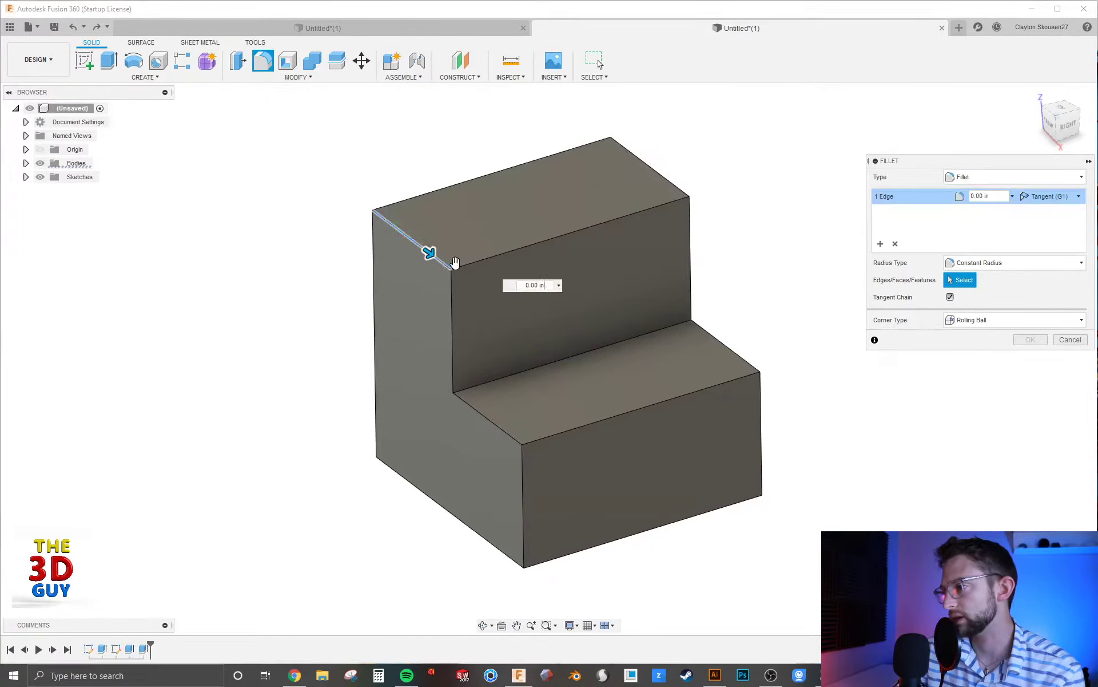
click(480, 257)
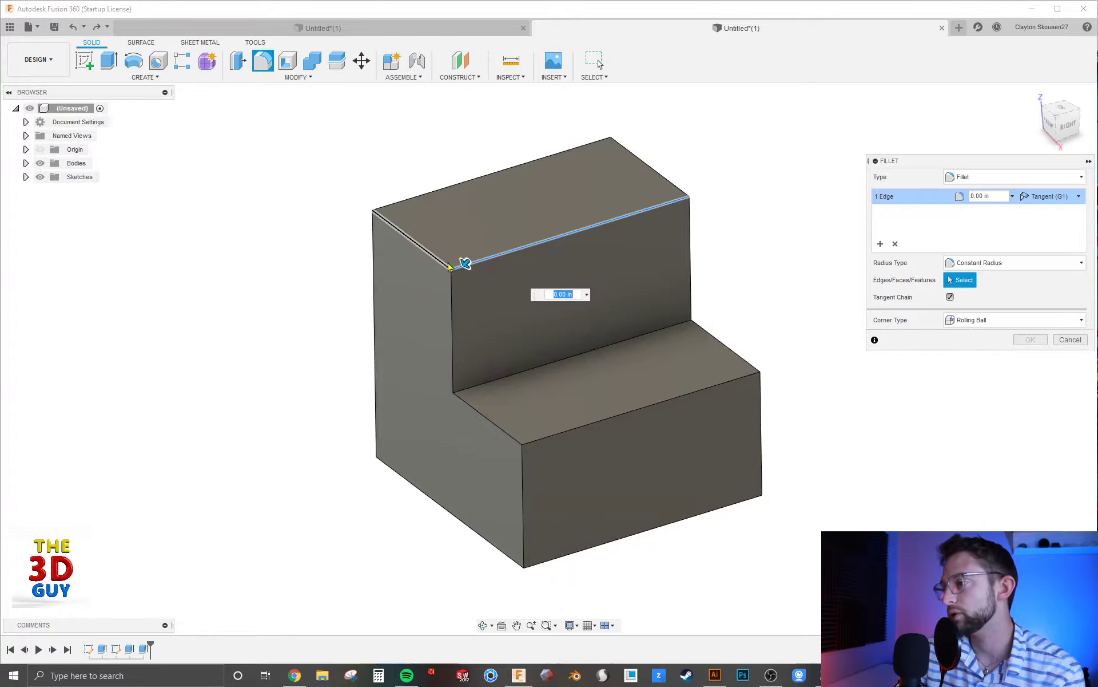
click(496, 253)
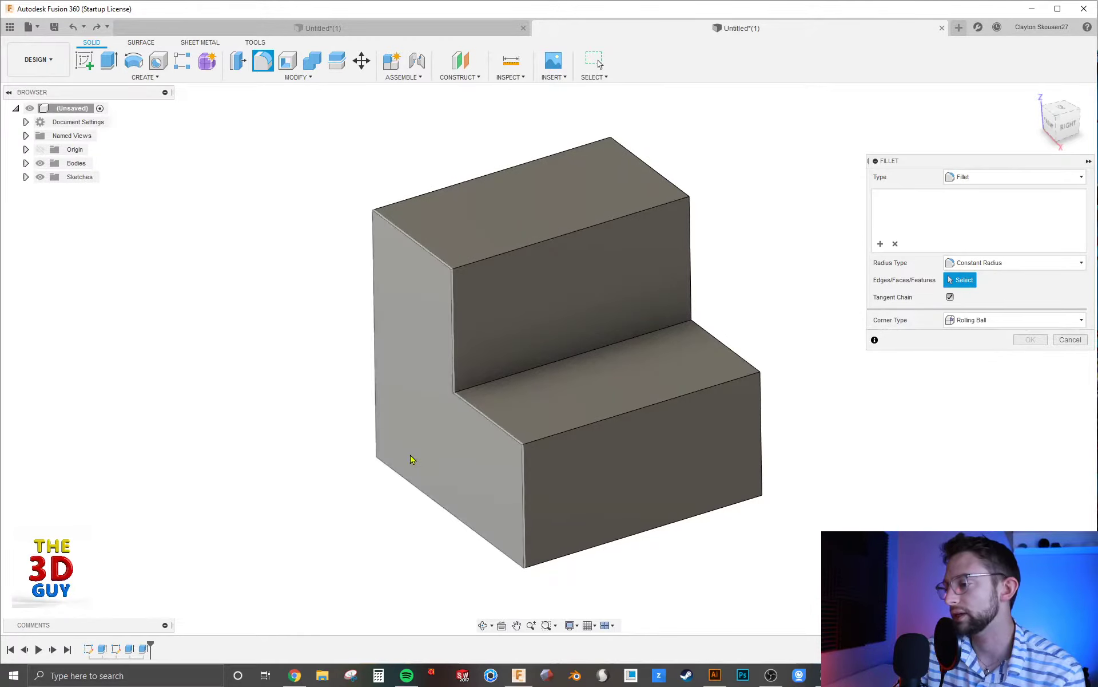
- Fillet the three edges meeting at the block's hidden bottom back corner with a 4.50 in radius
click(406, 447)
click(614, 373)
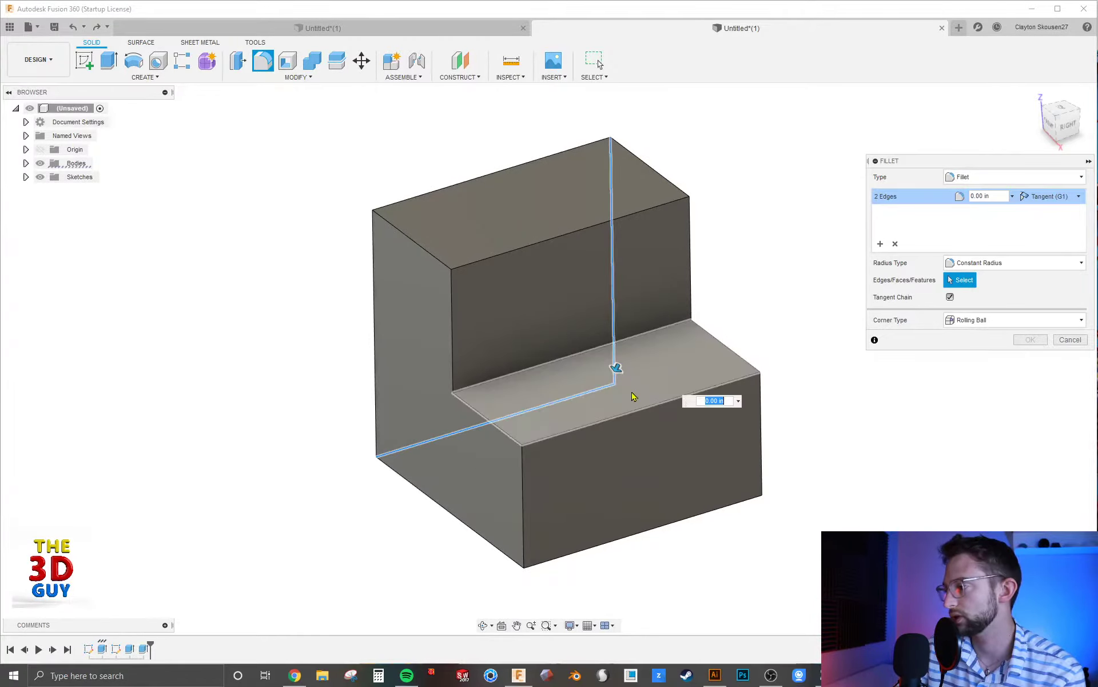
click(634, 395)
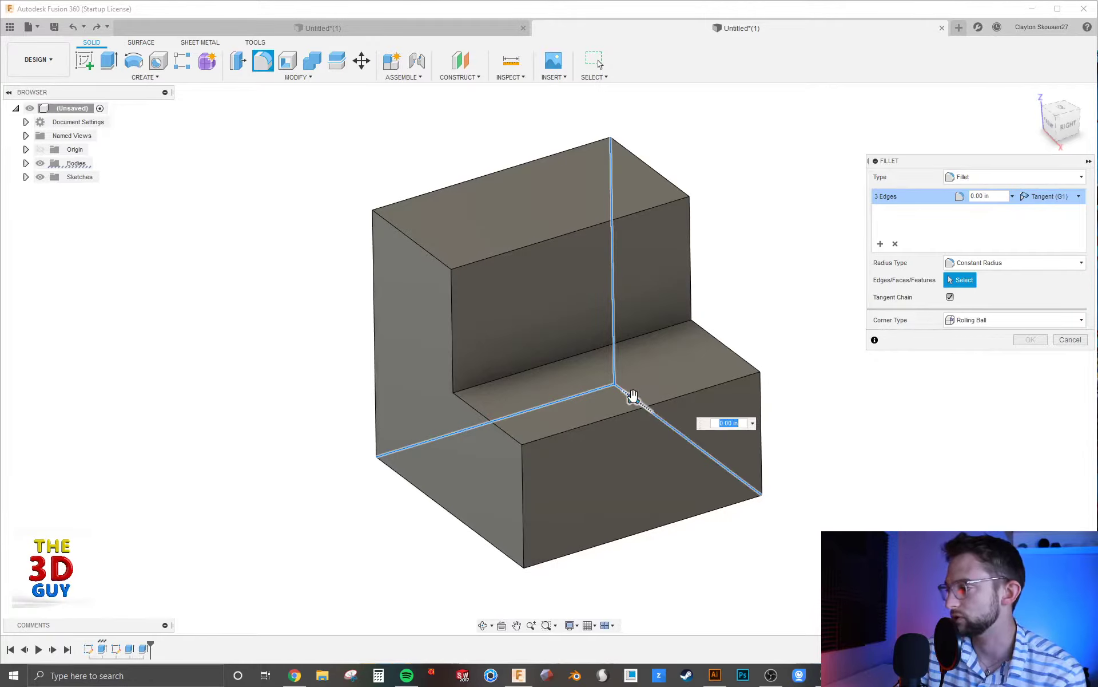
drag(633, 396, 609, 386)
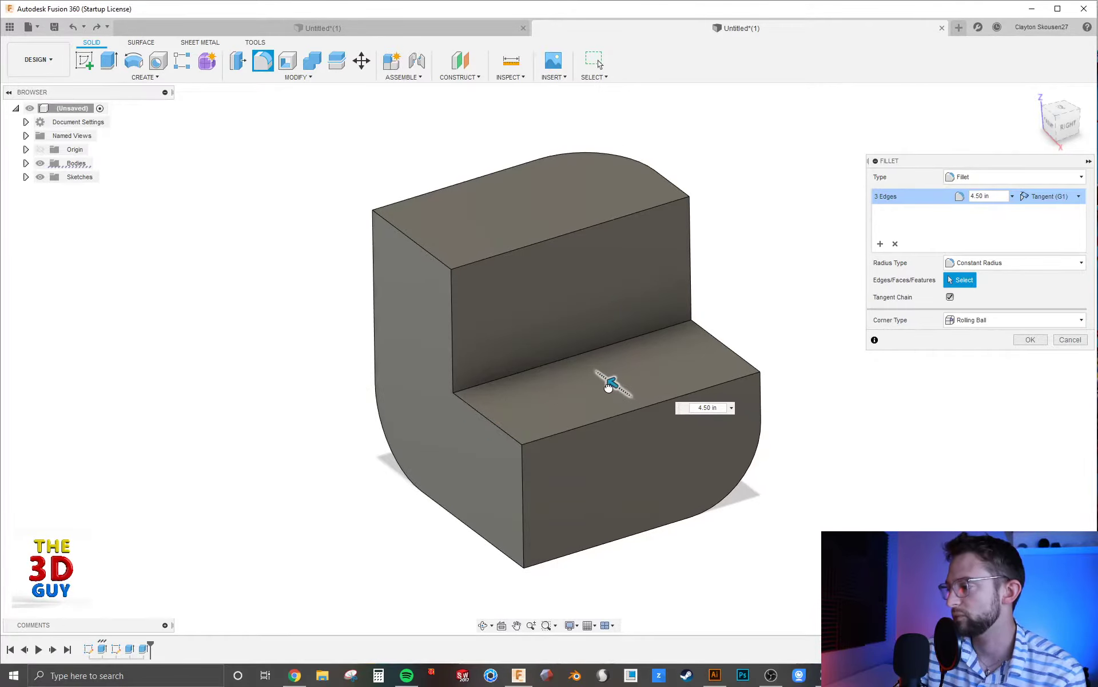
- Try the Setback corner type on the three-edge fillet, inspect the corner, and return to Rolling Ball
shift+middle_drag(366, 478, 598, 342)
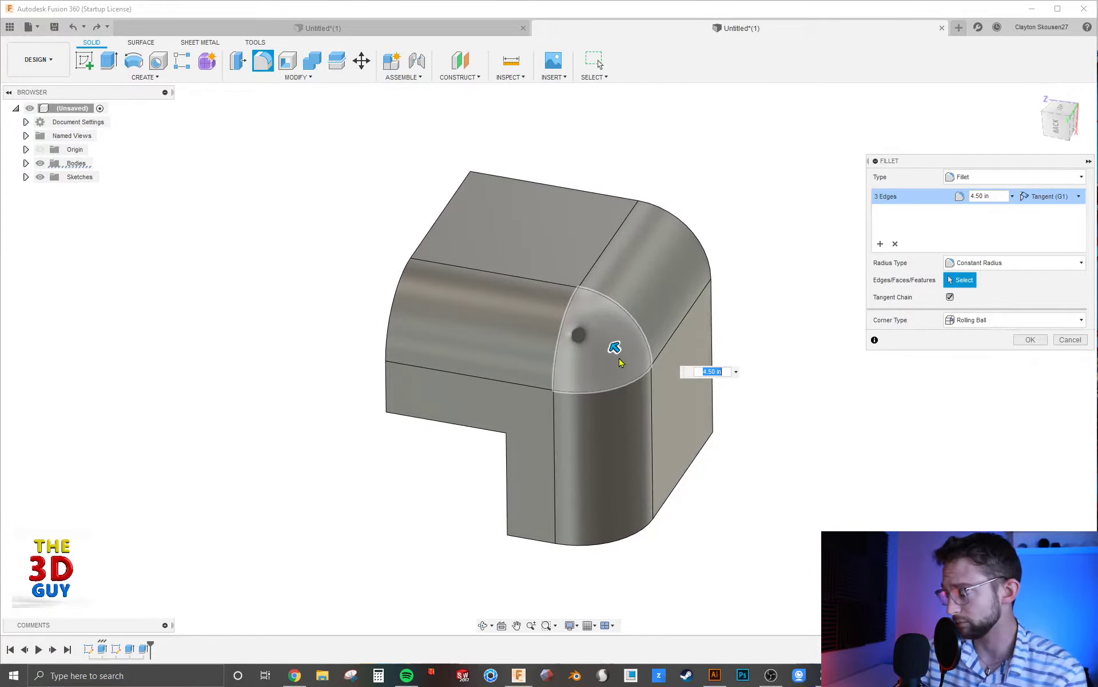
click(972, 322)
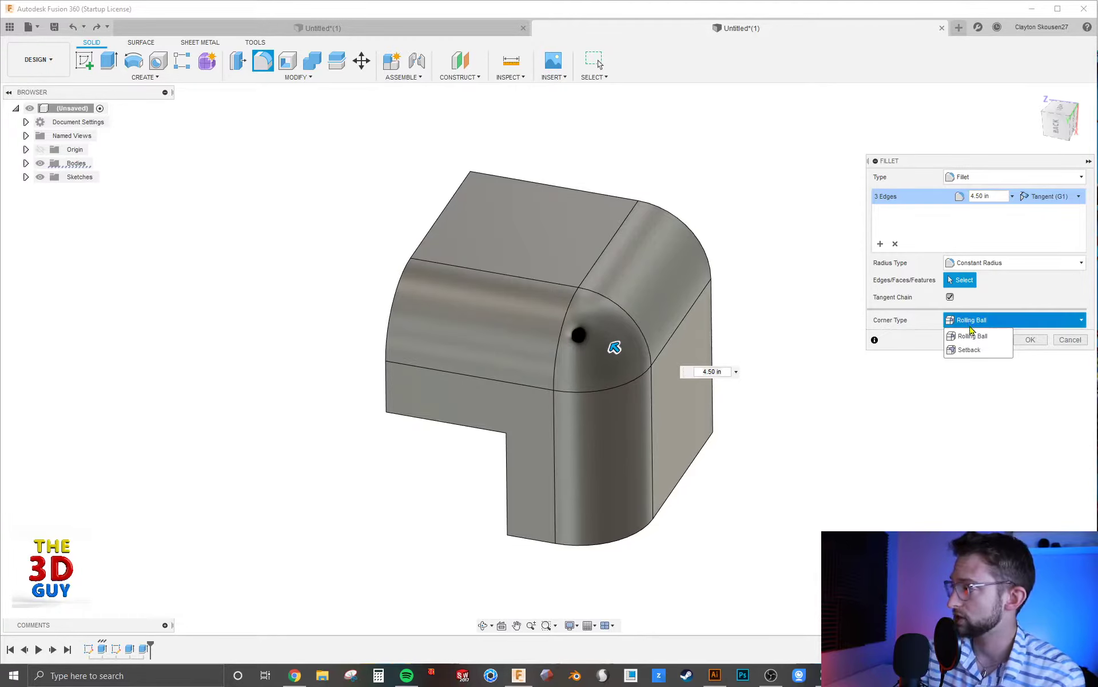
click(968, 350)
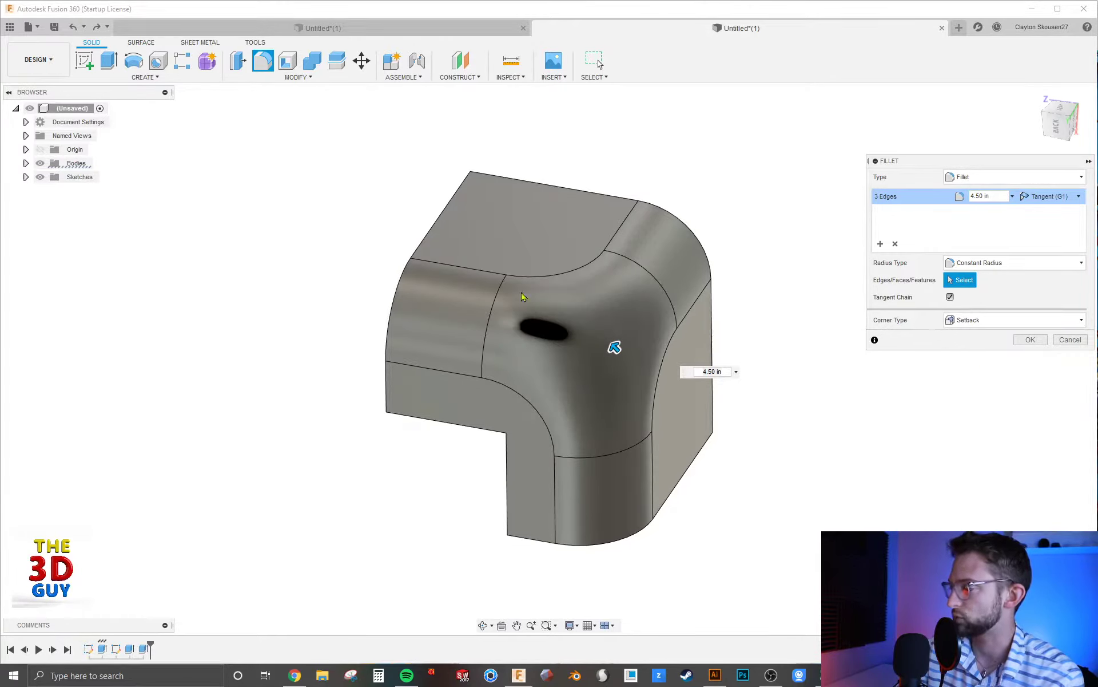
mouse_move(441, 485)
shift+middle_down()
mouse_move(491, 400)
mouse_move(431, 449)
mouse_move(433, 464)
shift+middle_up()
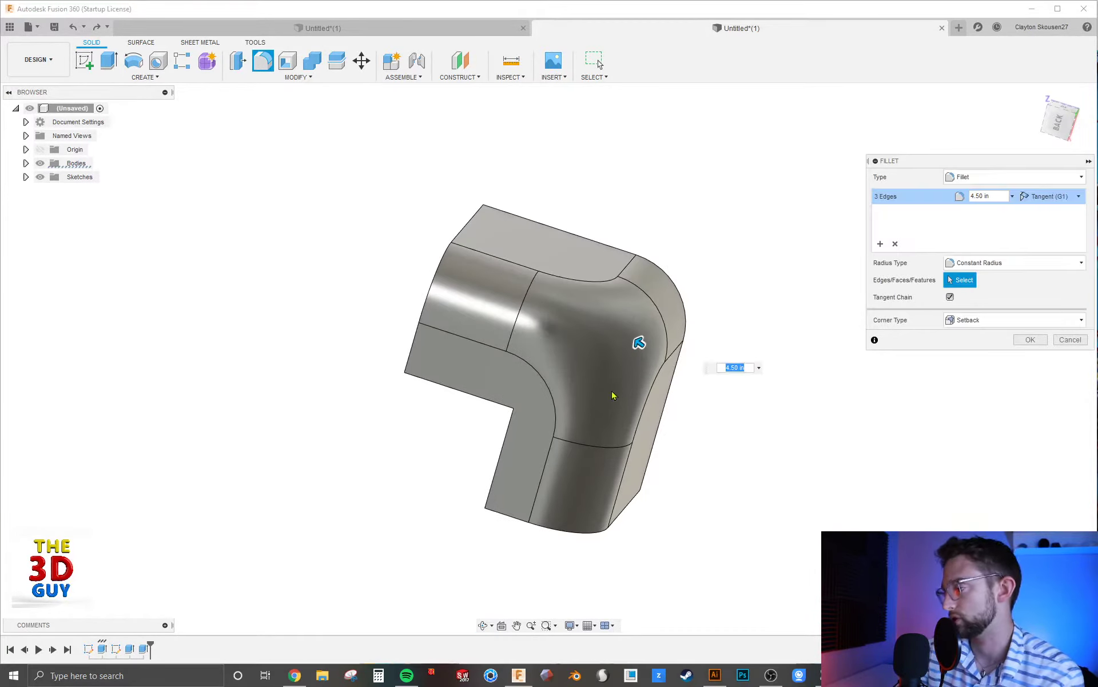
click(1002, 323)
click(975, 336)
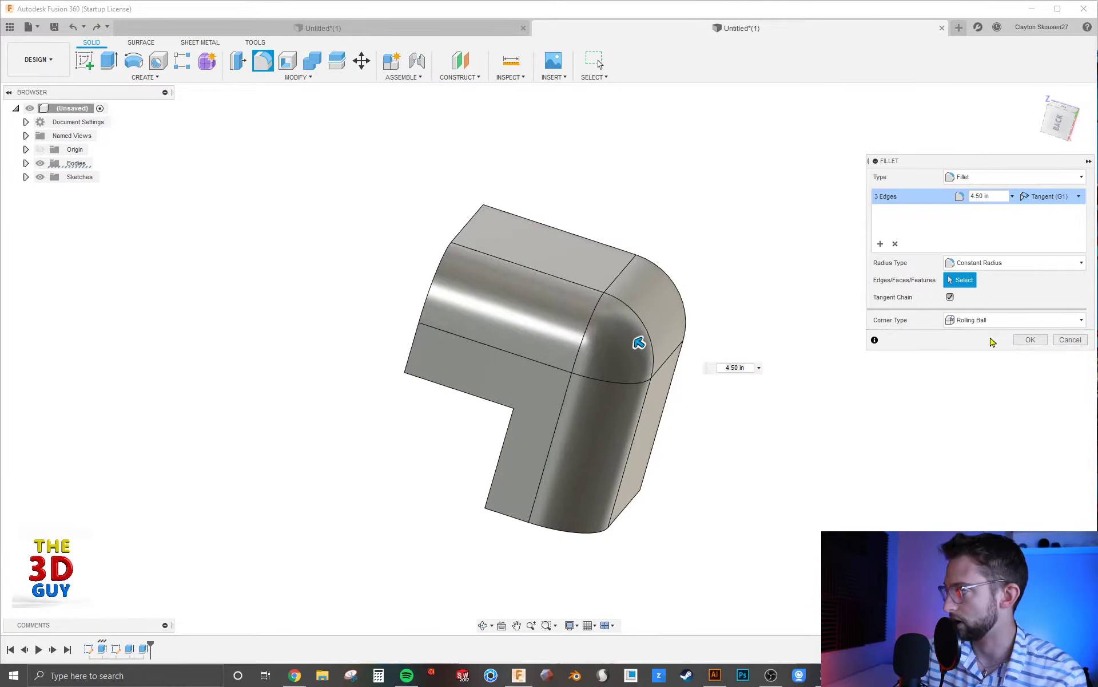
- Change the three-edge fillet's radius type to Chord Length and apply the fillet
click(1002, 267)
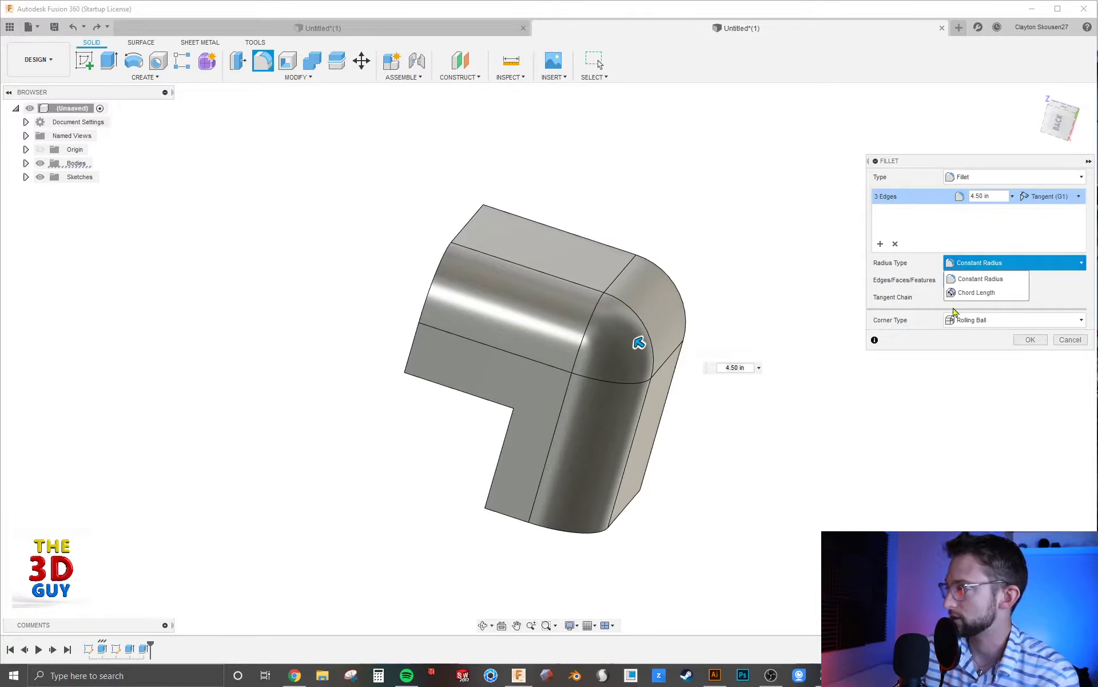
click(979, 295)
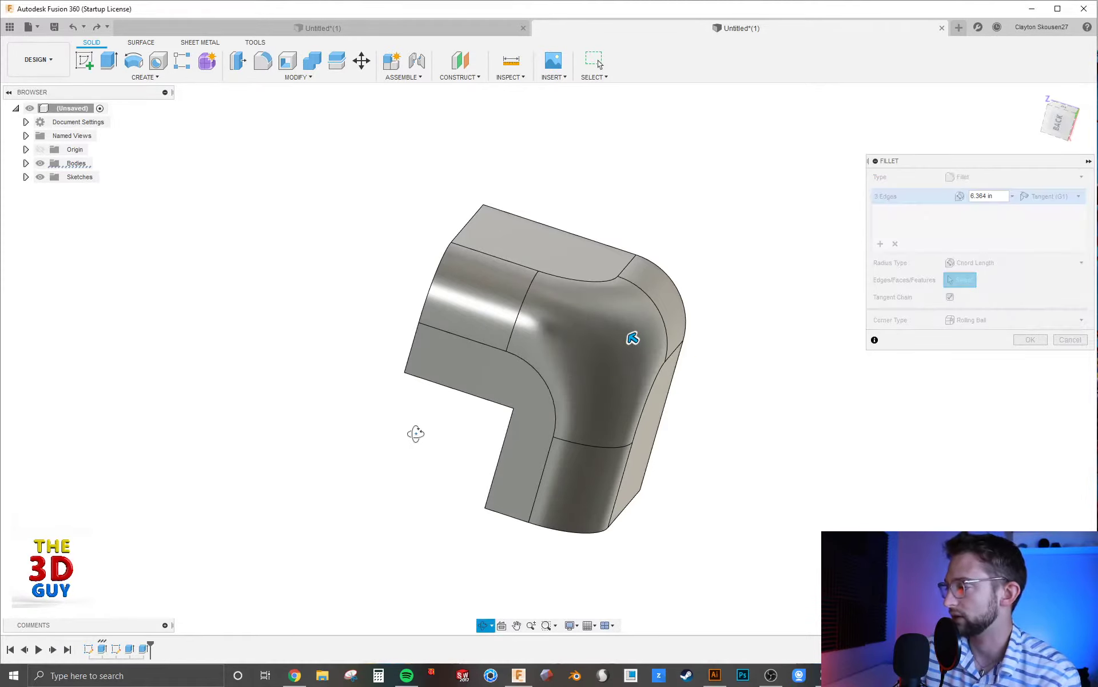
shift+middle_drag(415, 435, 495, 432)
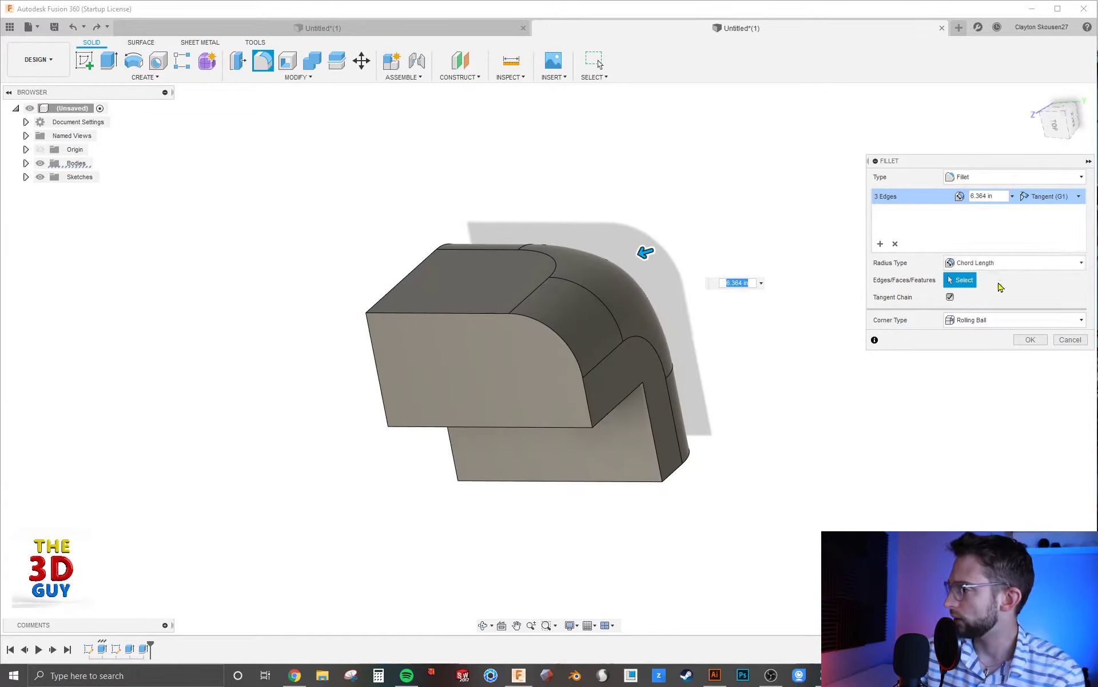
click(1028, 340)
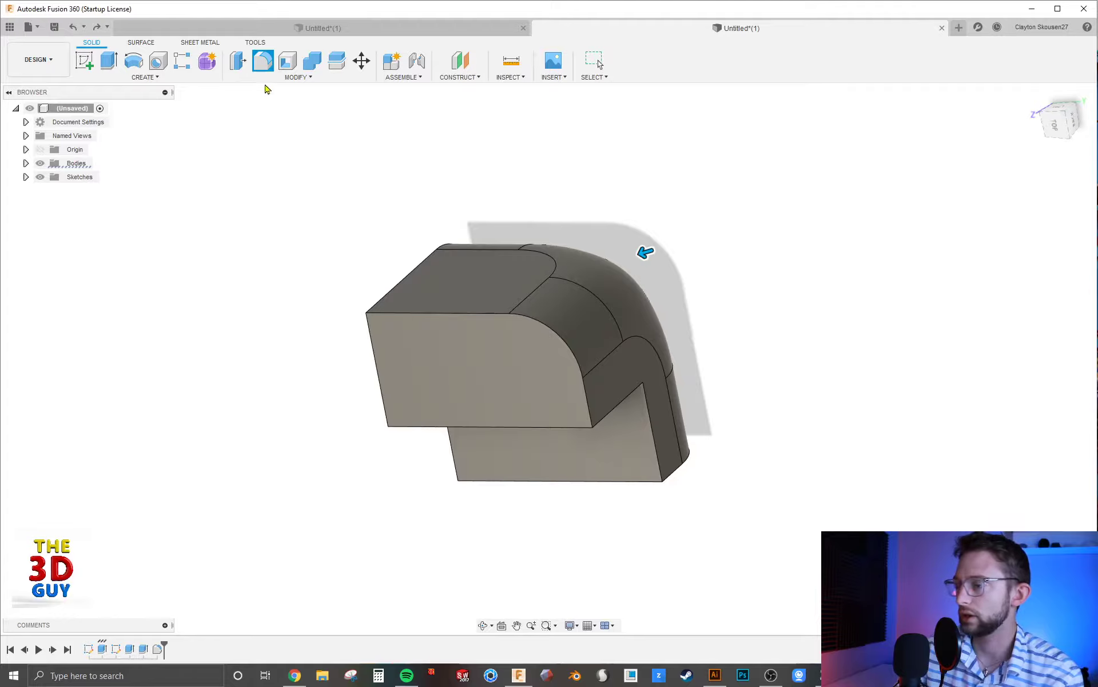
- Try a Variable Radius fillet on the step's inner edge, with a 2.25 in start radius and a 6.50 in end radius
click(263, 67)
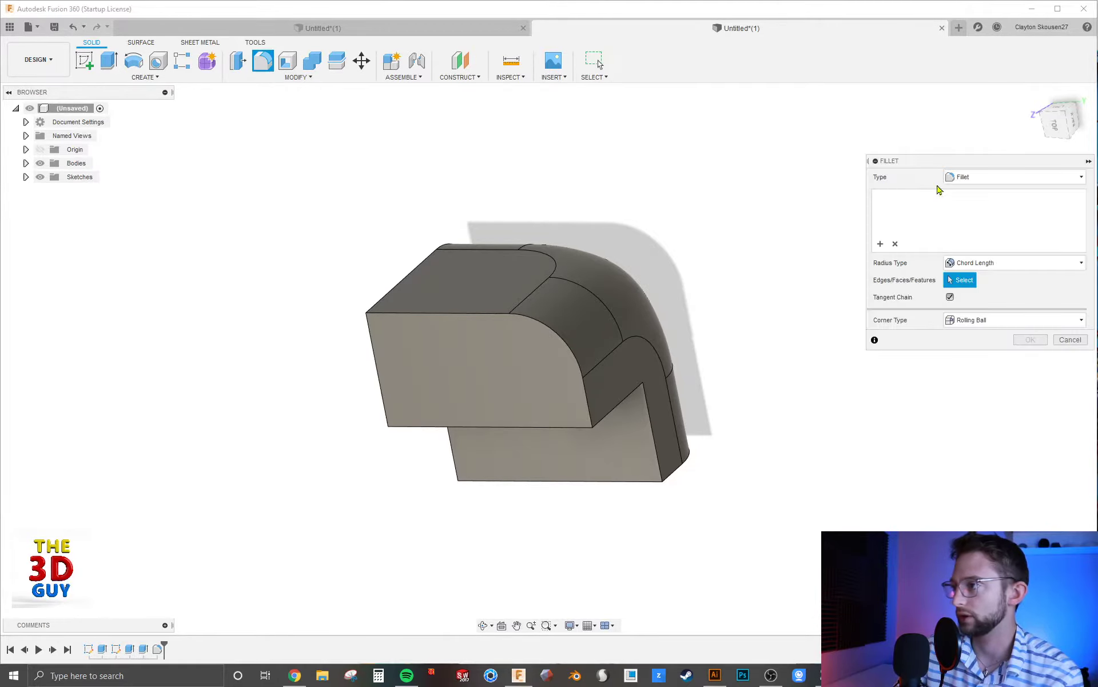
click(1035, 94)
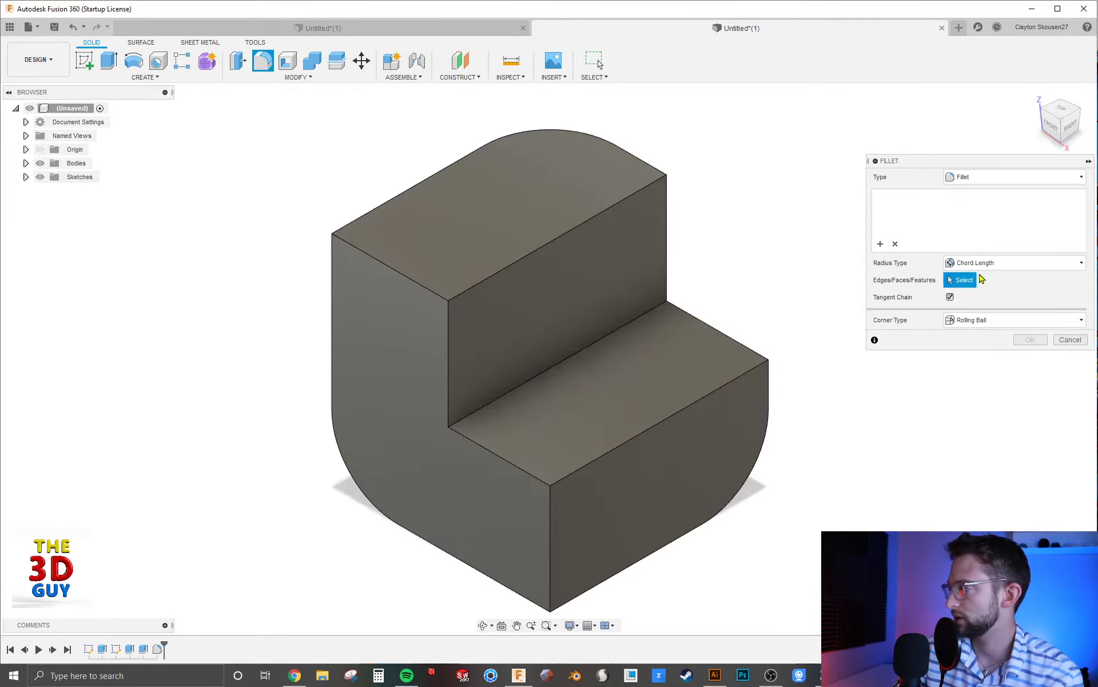
click(957, 264)
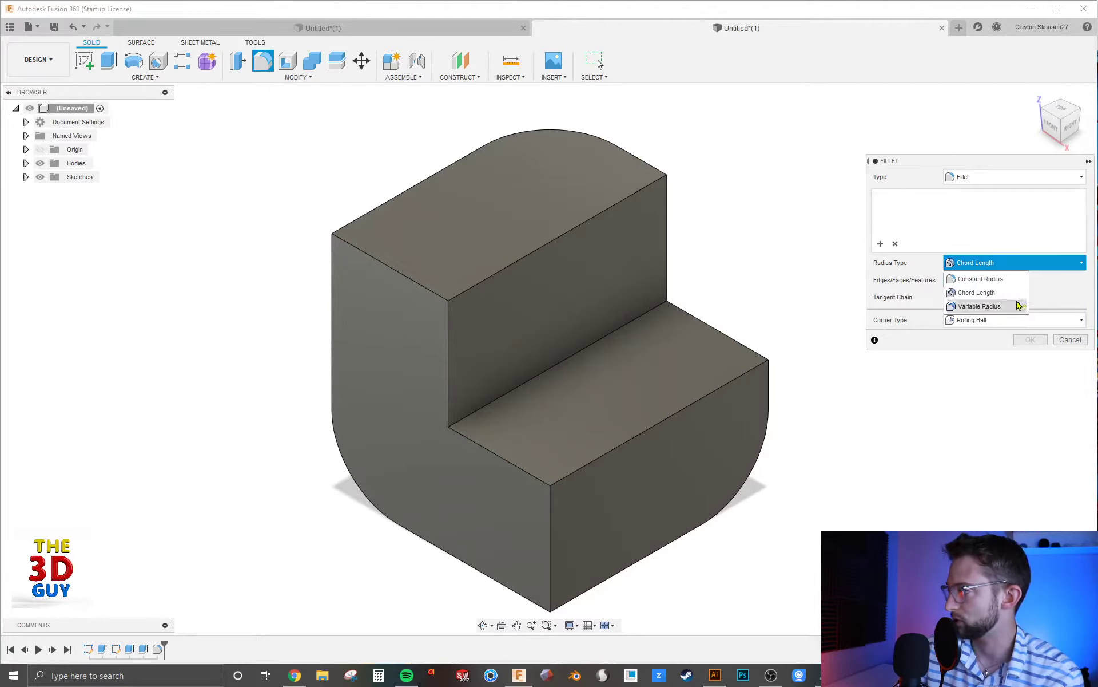
click(980, 306)
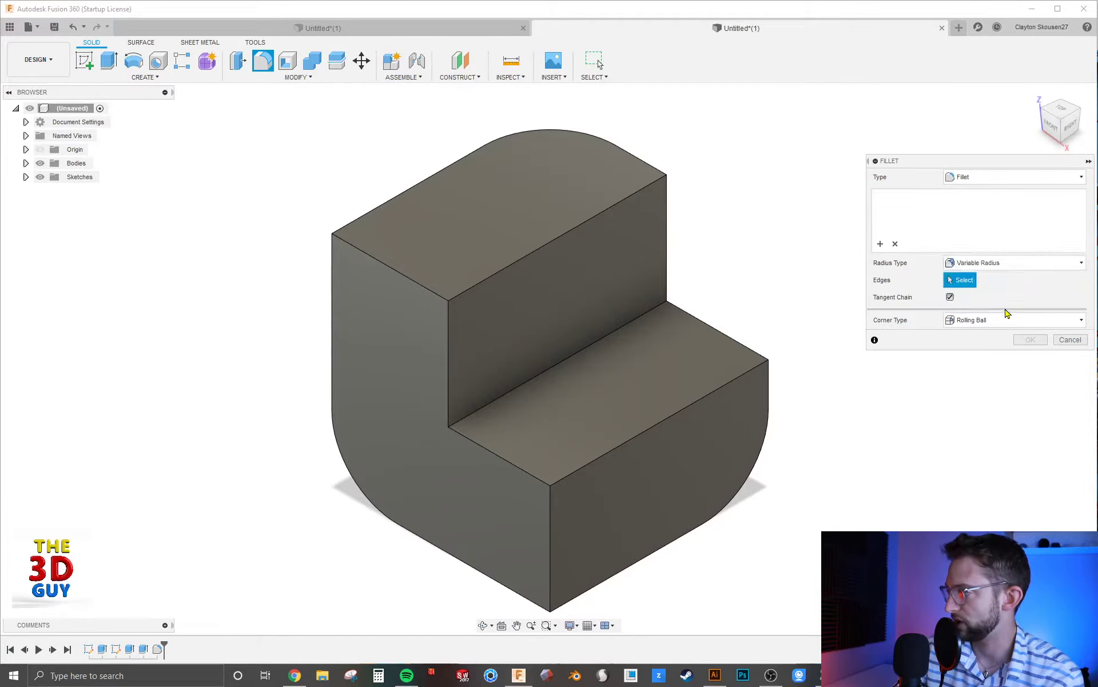
click(560, 367)
drag(453, 423, 514, 408)
drag(665, 316, 695, 298)
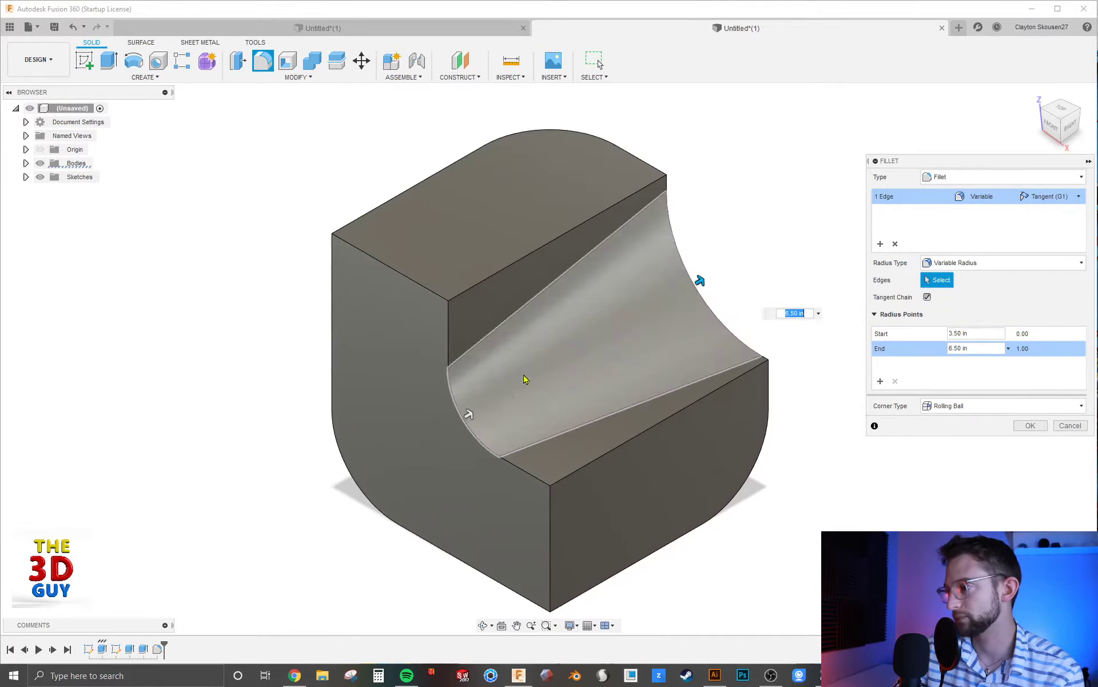
drag(468, 413, 464, 417)
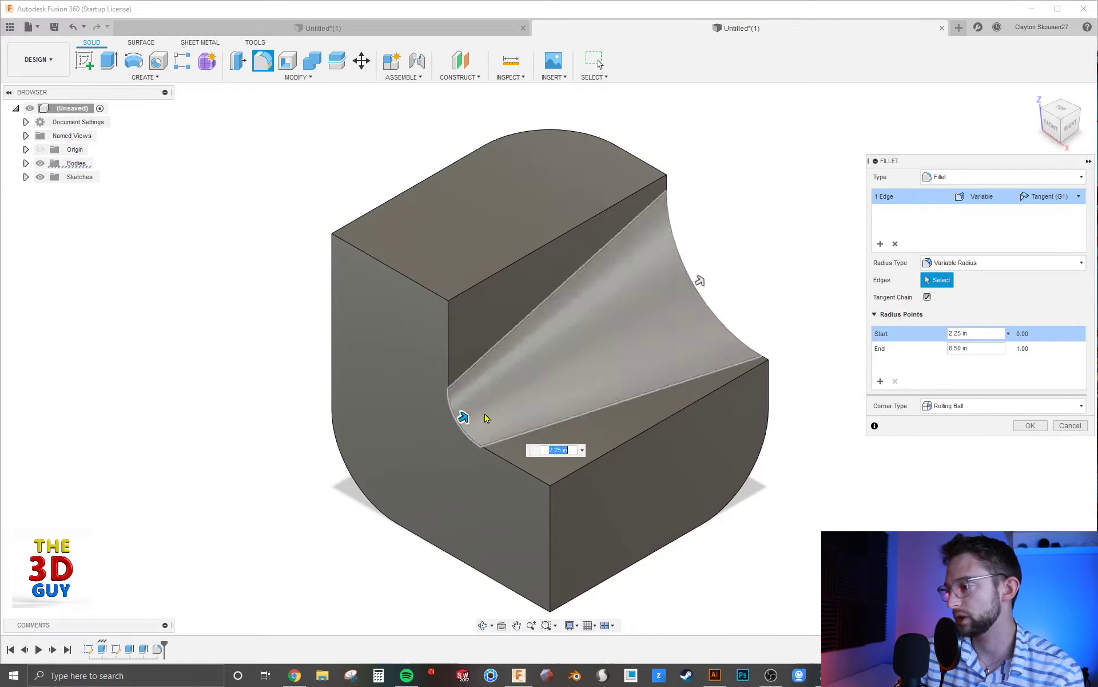
- Add radius points of 4.25 in at 0.833 and 1.00 in at 0.305 along the variable fillet, and cancel the fillet
click(631, 323)
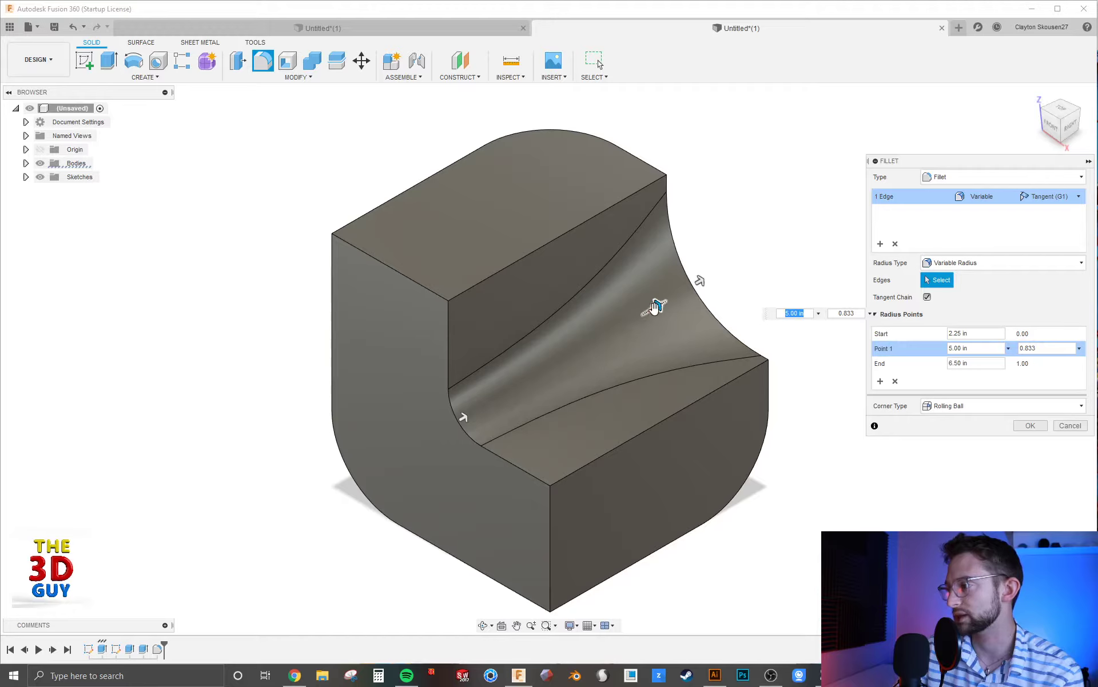
drag(655, 307, 651, 311)
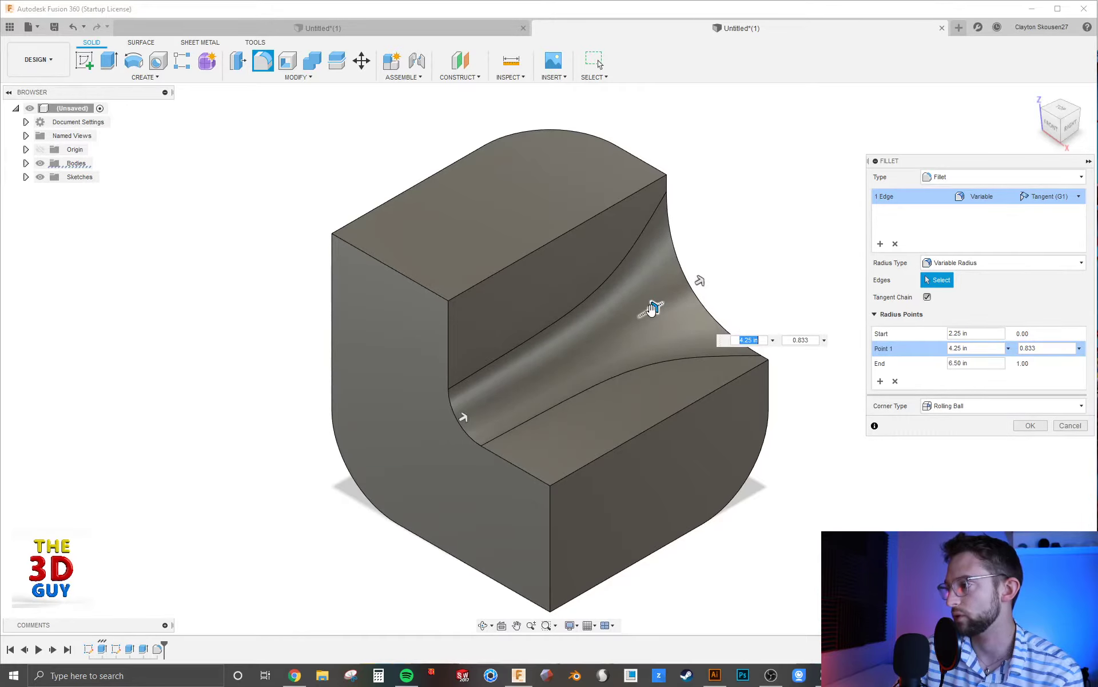
click(515, 388)
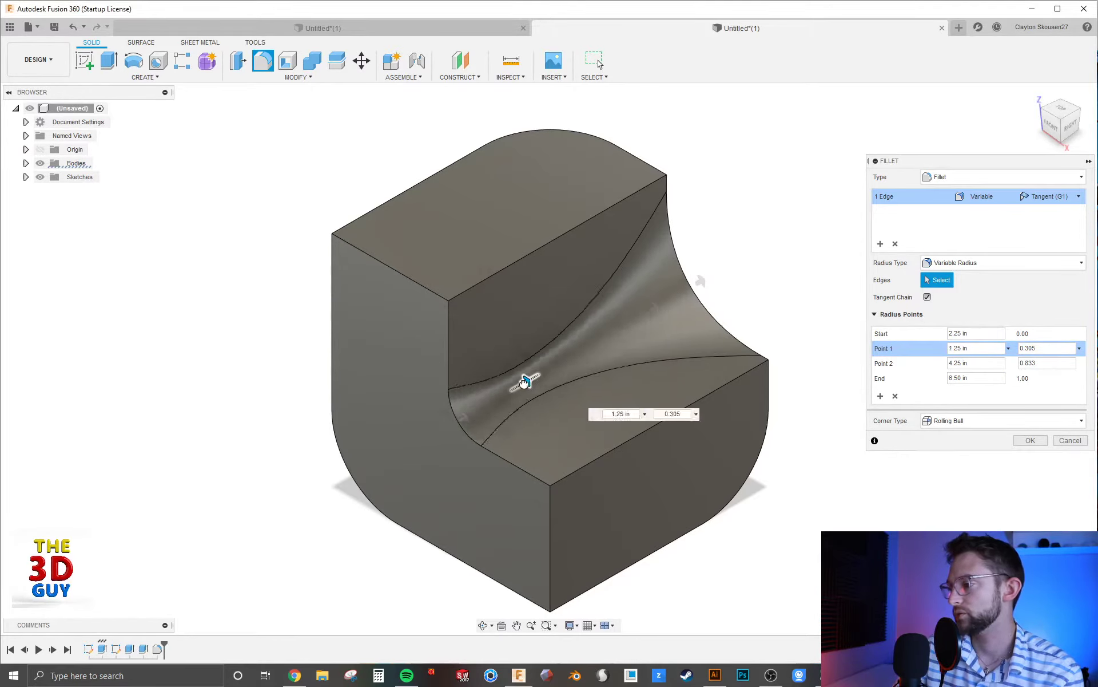
drag(524, 383, 522, 383)
mouse_move(544, 456)
shift+middle_down()
mouse_move(557, 432)
mouse_move(597, 405)
mouse_move(536, 430)
mouse_move(582, 443)
mouse_move(556, 441)
shift+middle_up()
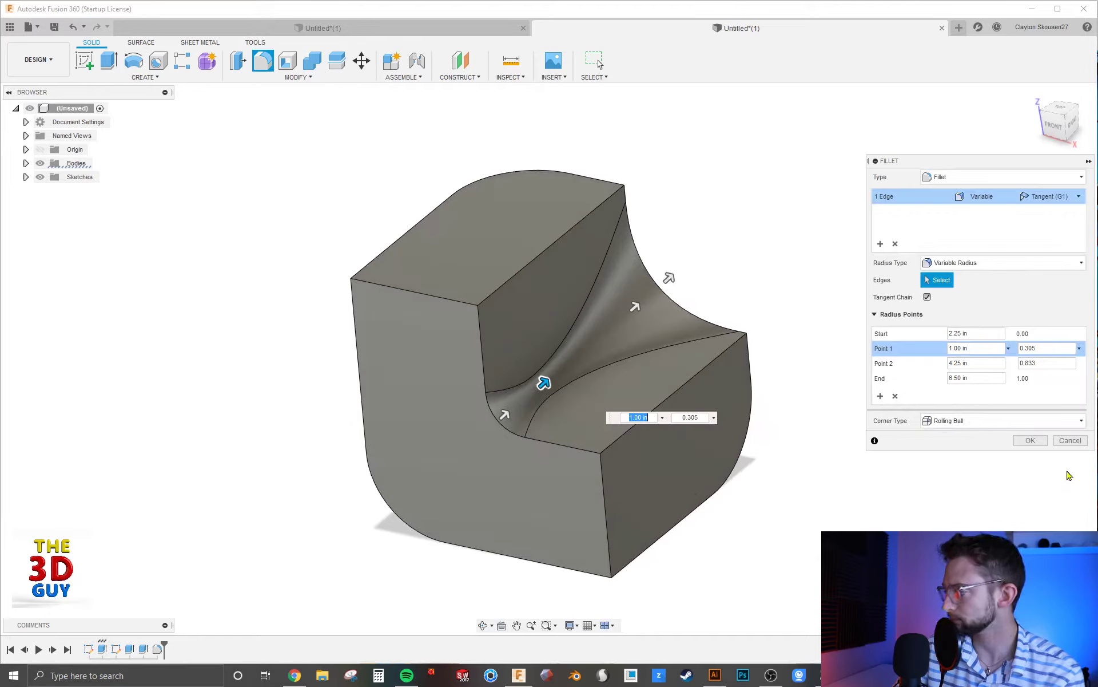
click(1070, 440)
- Start a new fillet and set its type to Rule Fillet
click(262, 60)
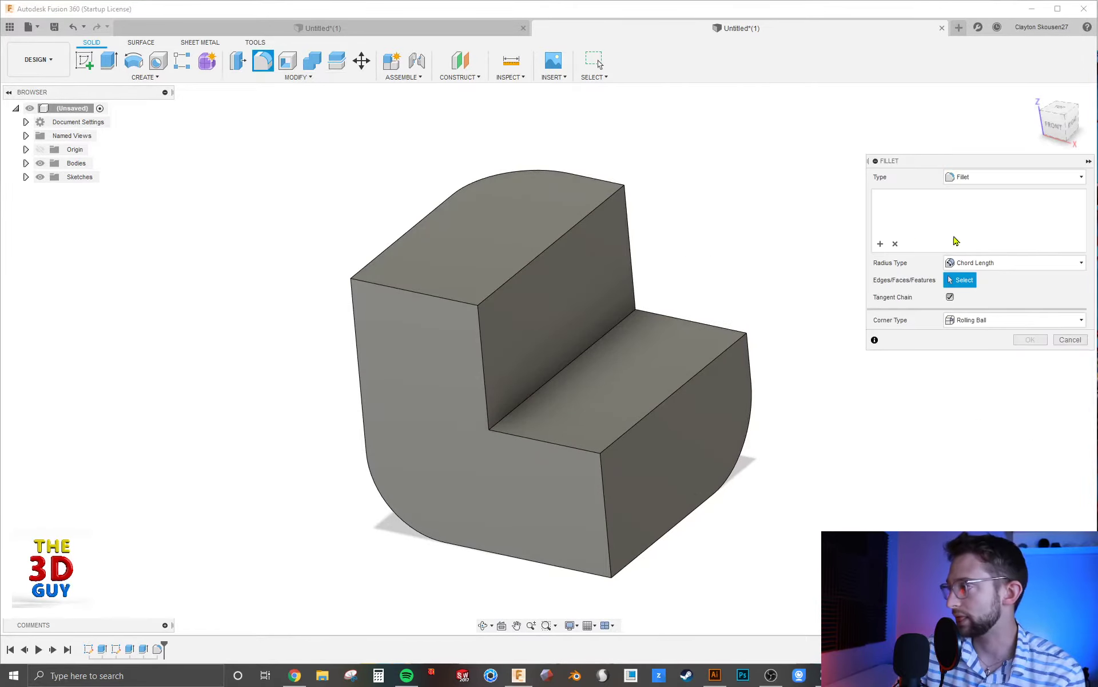
click(964, 177)
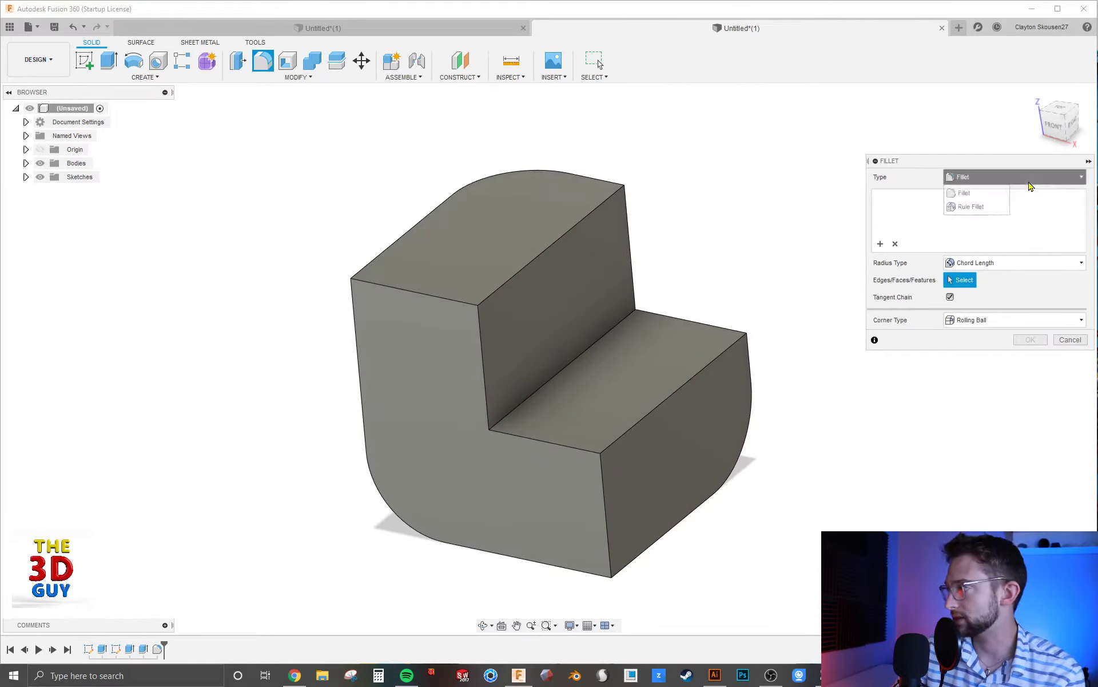
click(971, 206)
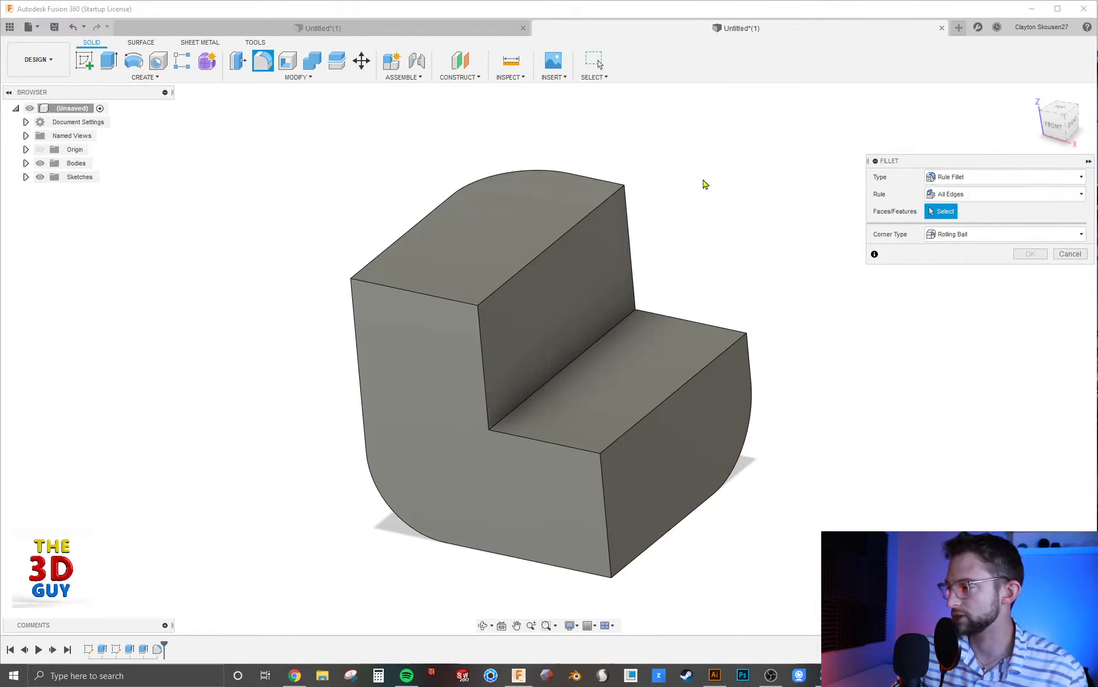
- Try the All Edges rule on the block's top face and deselect the face
click(485, 248)
drag(503, 166, 503, 163)
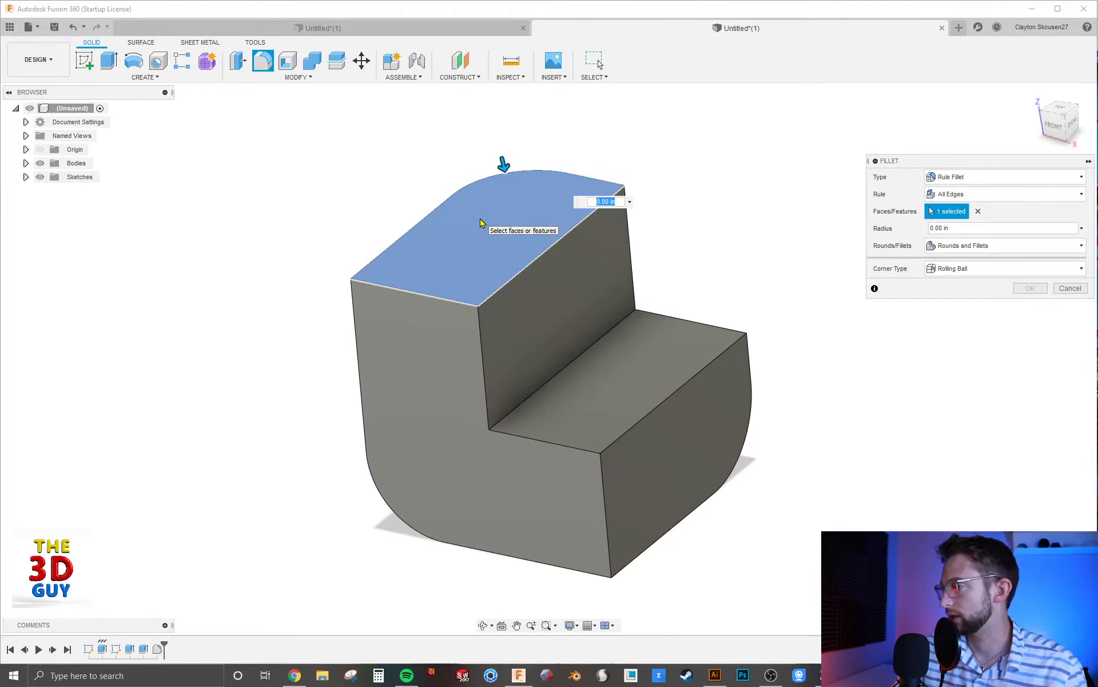
click(481, 224)
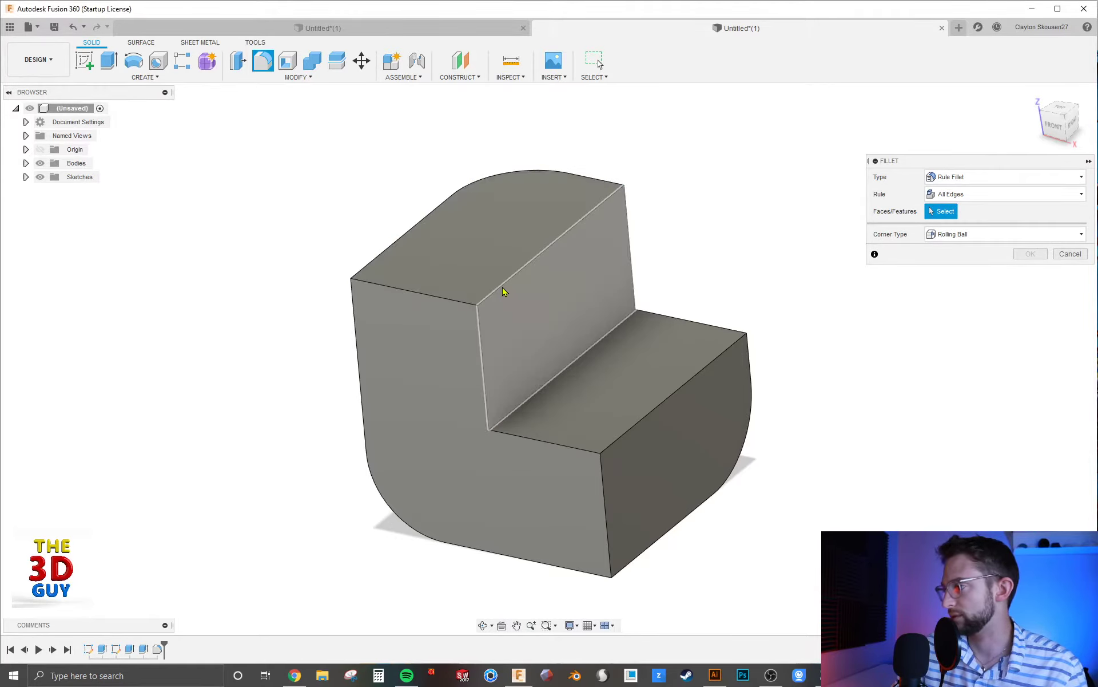
- Set the rule to Between Faces/Features, with the top face as the first set and the L-shaped side face as the second
click(971, 200)
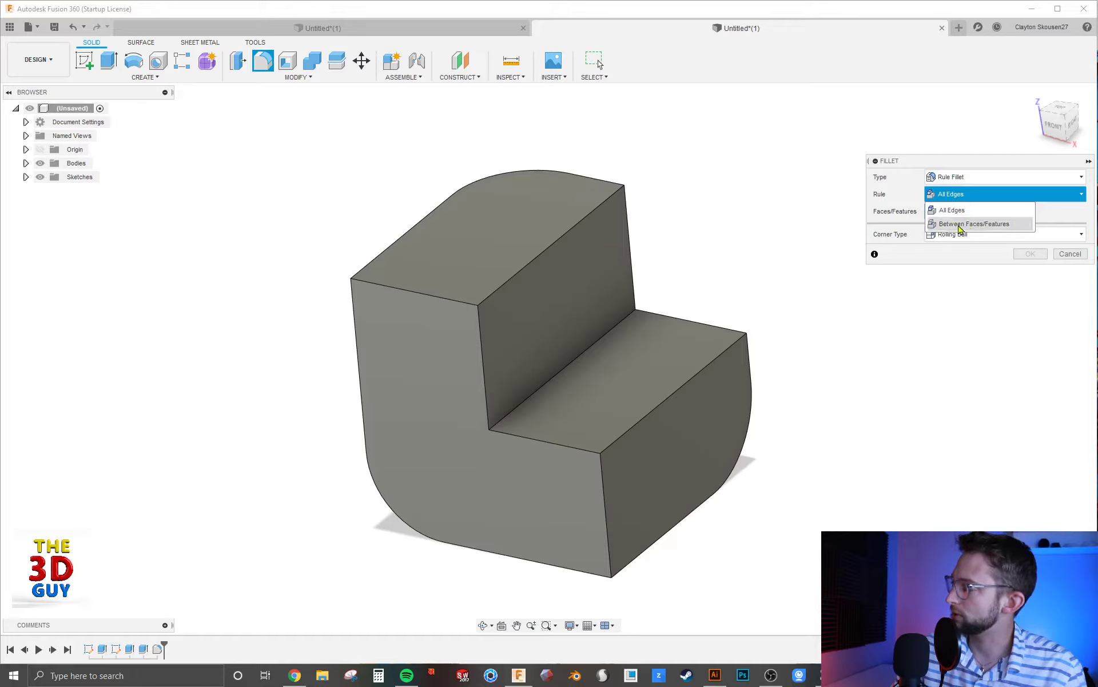
click(996, 225)
shift+middle_drag(842, 382, 829, 385)
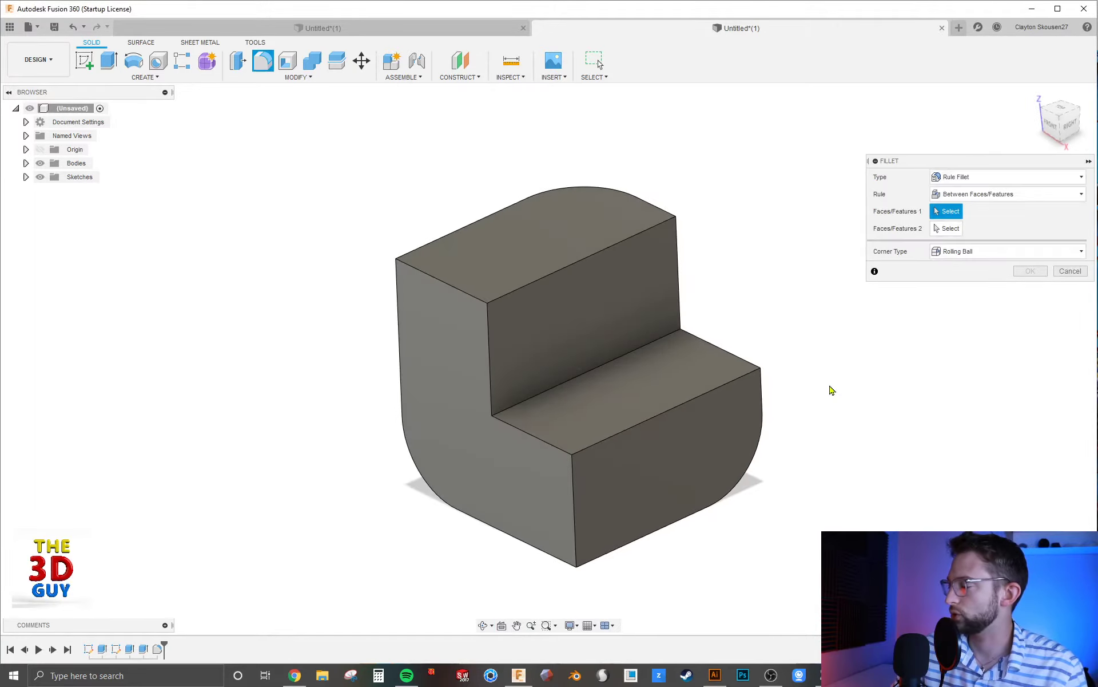
click(492, 257)
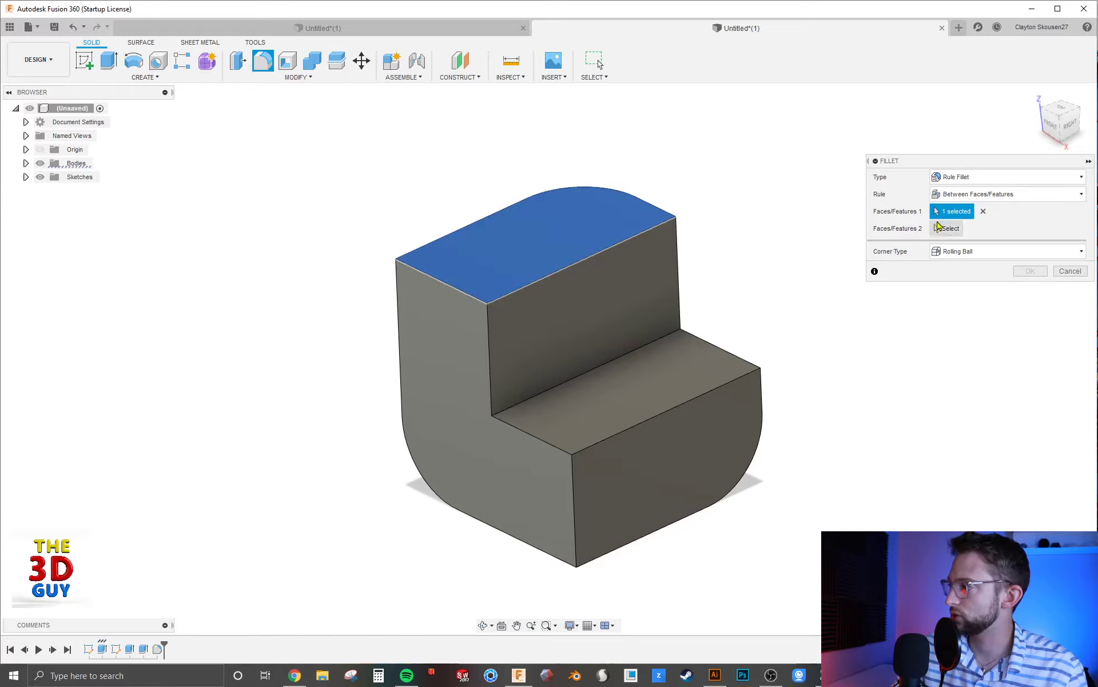
click(473, 357)
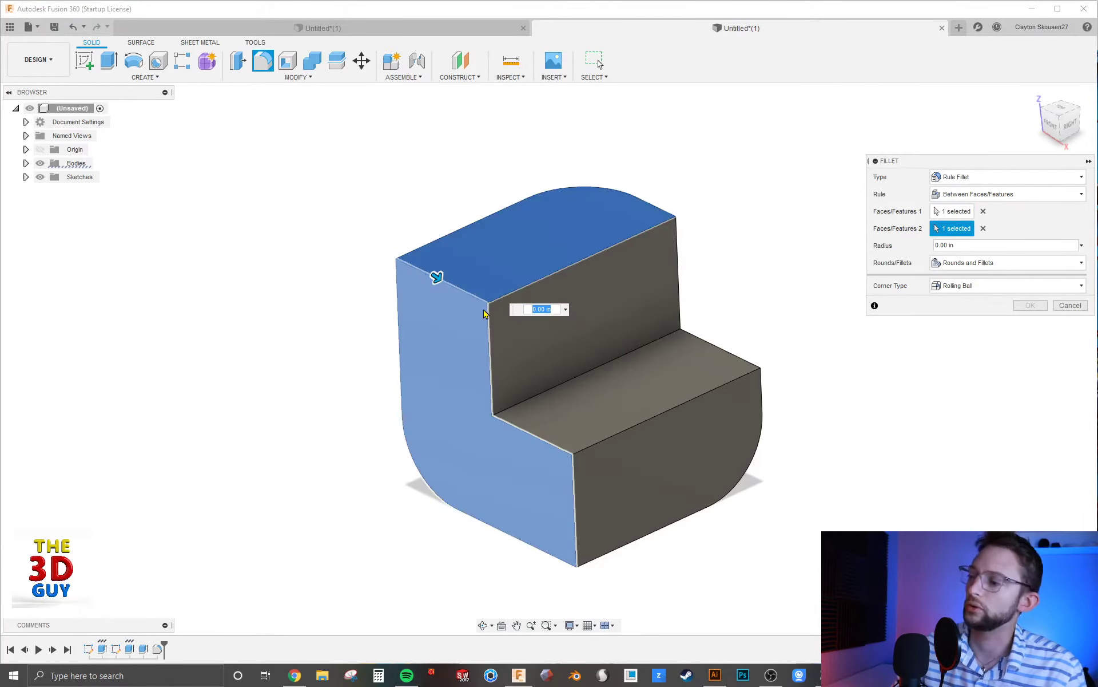
- Try radii of 2.00 in and 1.50 in between the two faces, reset the radius to 0.00 in, and deselect the L-shaped side face
drag(434, 281, 445, 282)
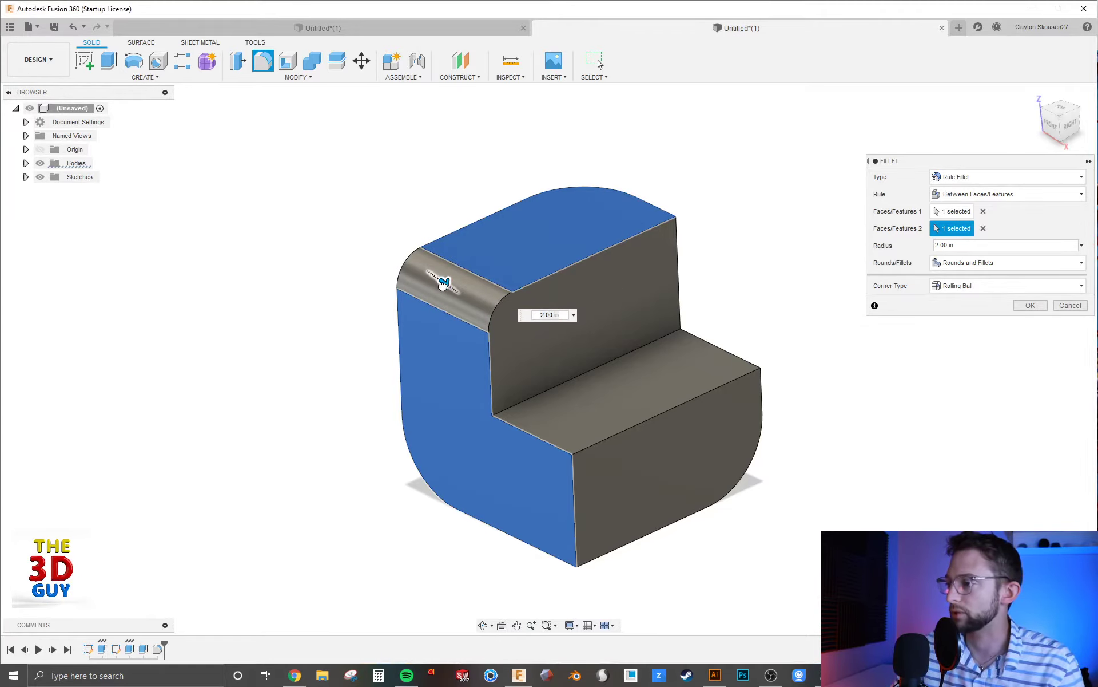
drag(436, 281, 433, 277)
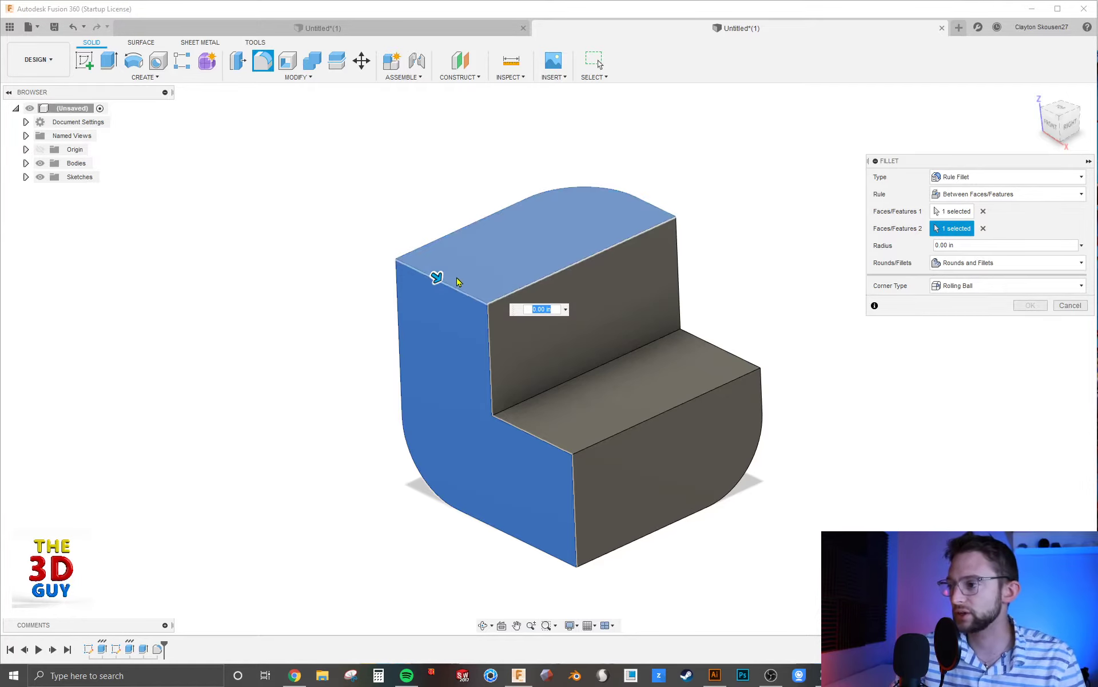
drag(438, 277, 468, 324)
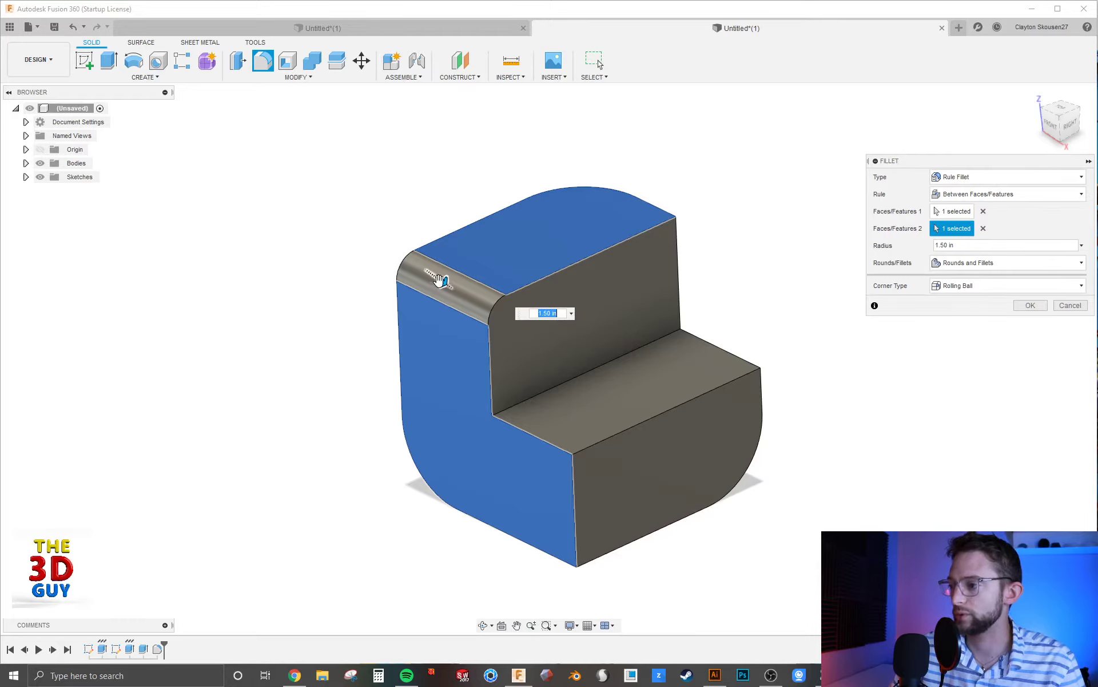
drag(443, 281, 434, 276)
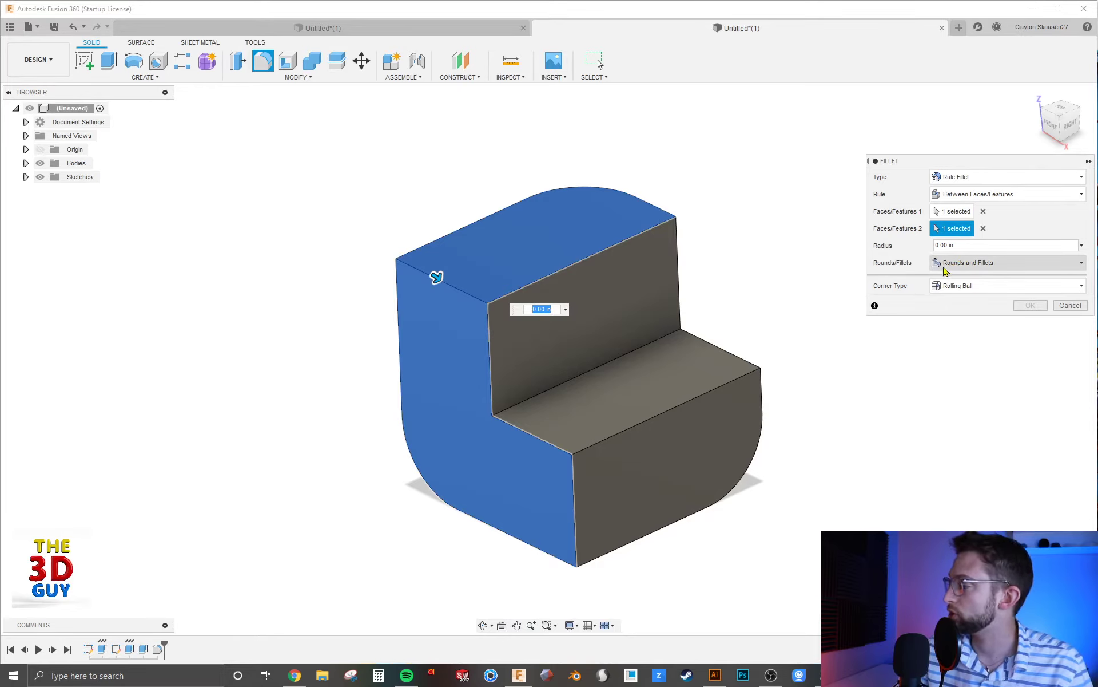
click(464, 349)
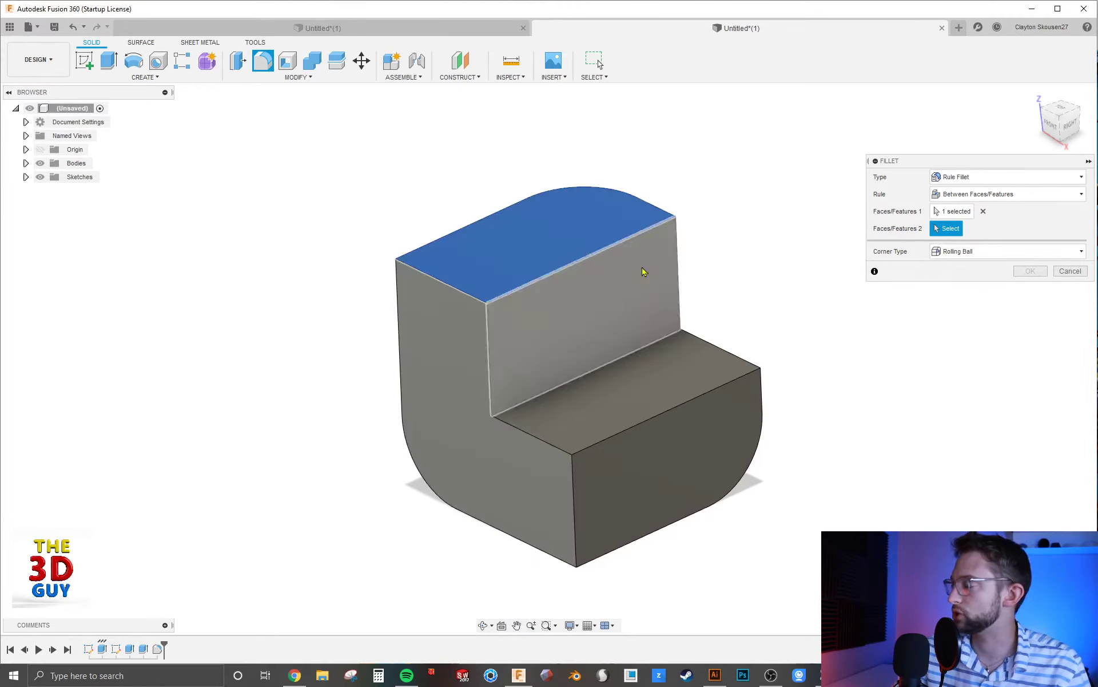
- Return the rule to All Edges and add the step's vertical wall, its horizontal tread and the lower vertical face to the selection
click(989, 204)
click(990, 217)
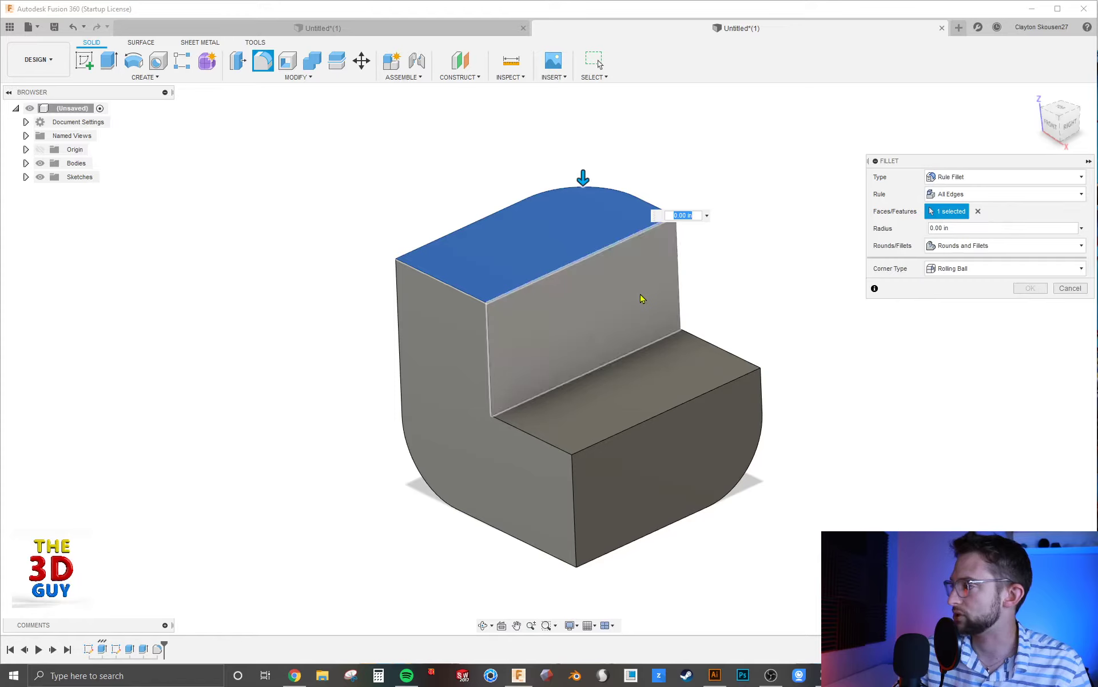
click(652, 332)
click(659, 348)
click(711, 422)
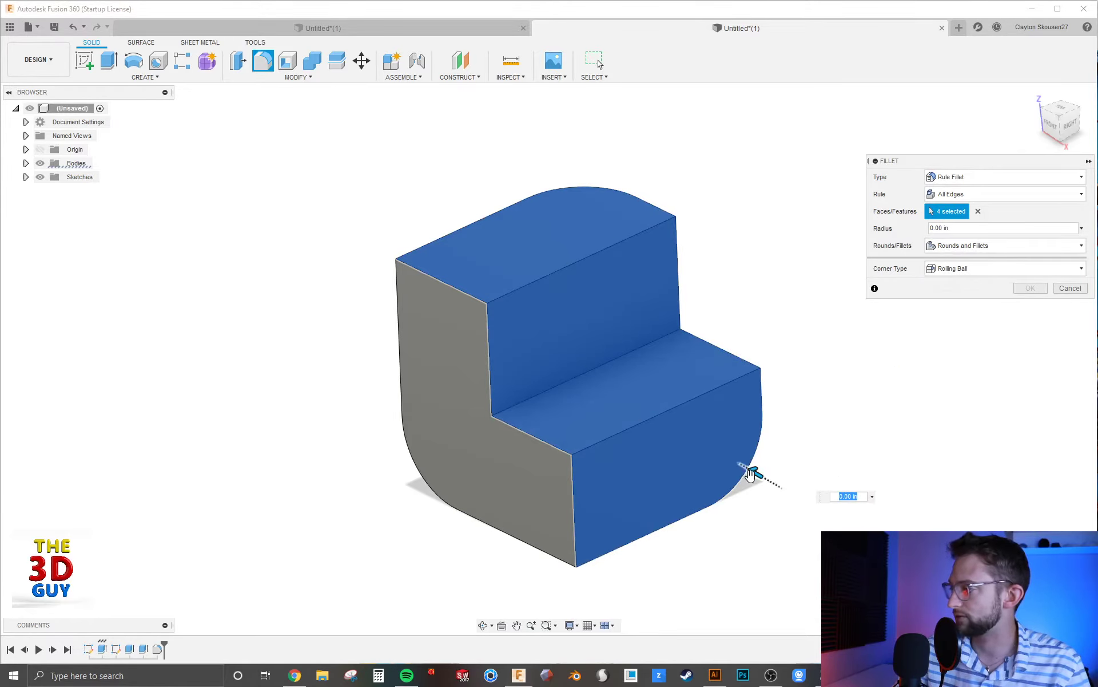
- Try the Rounds Only option on the four selected faces with a 2.50 in radius, and reset the radius to 0.00 in
mouse_move(756, 472)
mouse_down()
mouse_move(745, 467)
mouse_move(754, 472)
mouse_up()
click(961, 246)
click(957, 276)
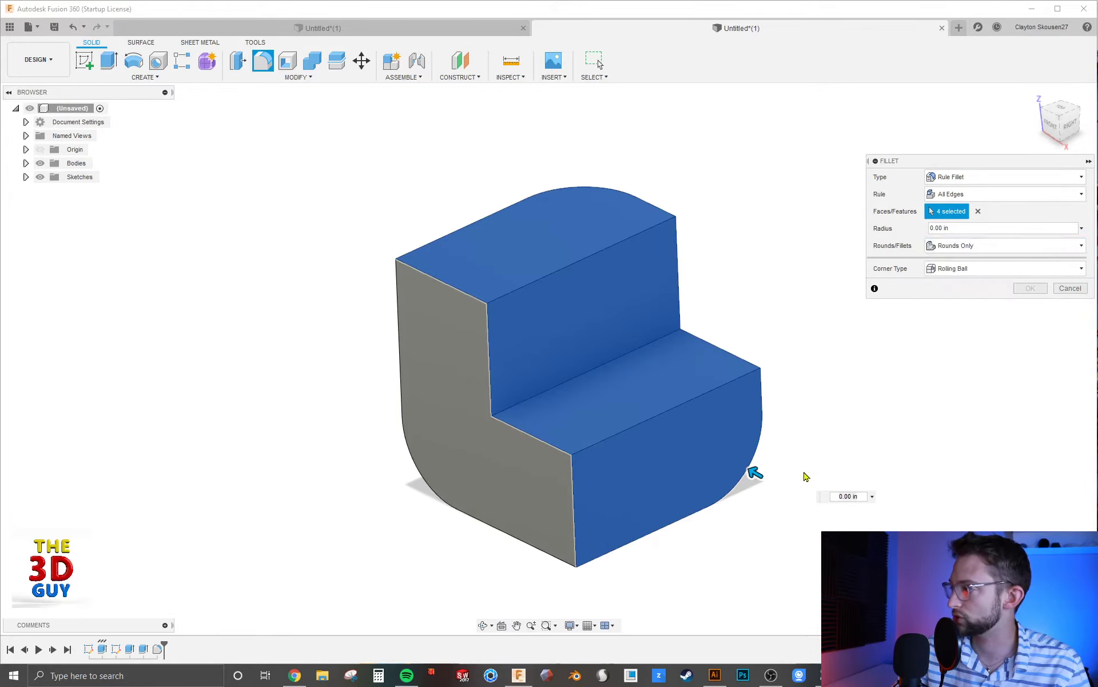
drag(754, 472, 726, 451)
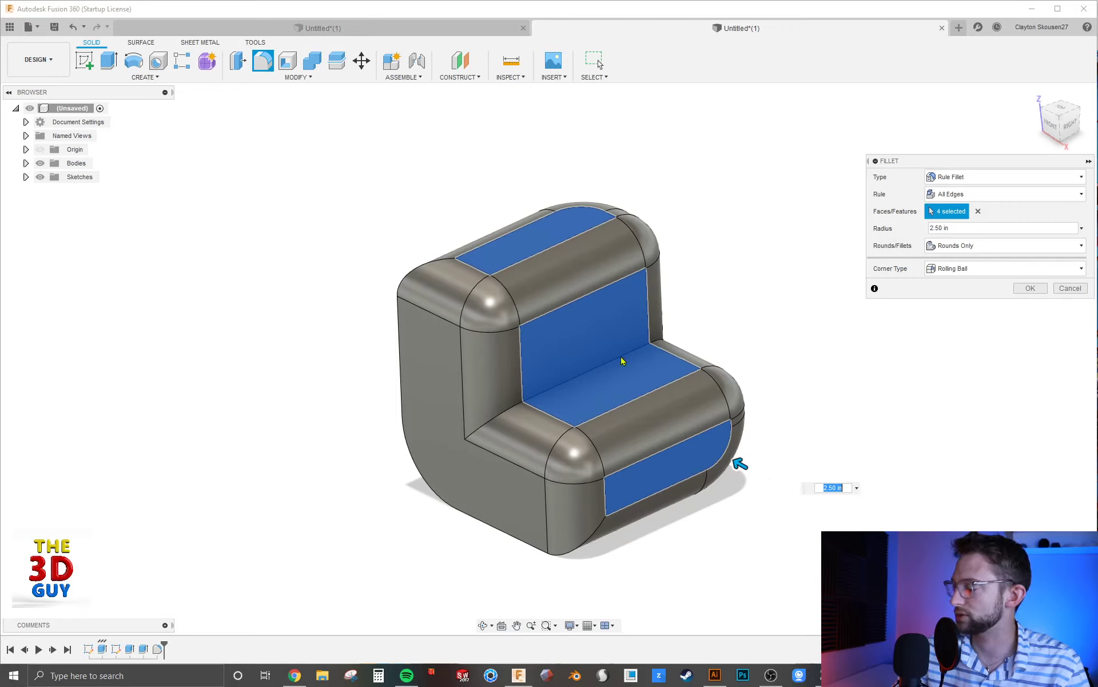
drag(740, 464, 755, 472)
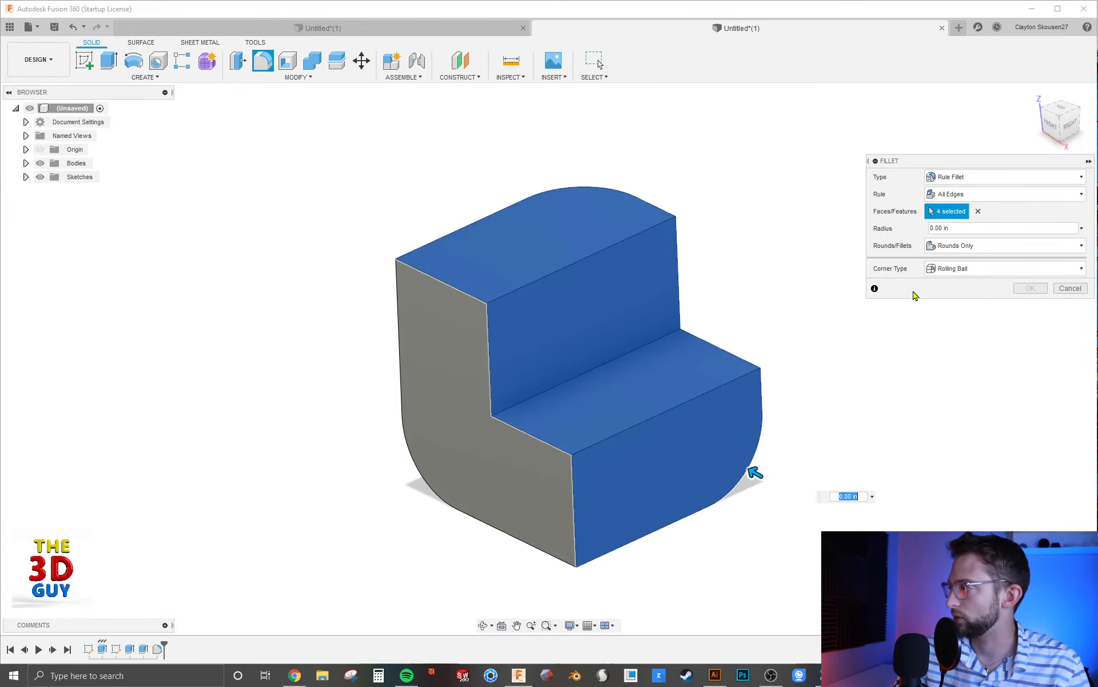
- Restrict the rule fillet to Fillets Only, set the radius to 3.00 in, and apply it
click(951, 245)
click(951, 289)
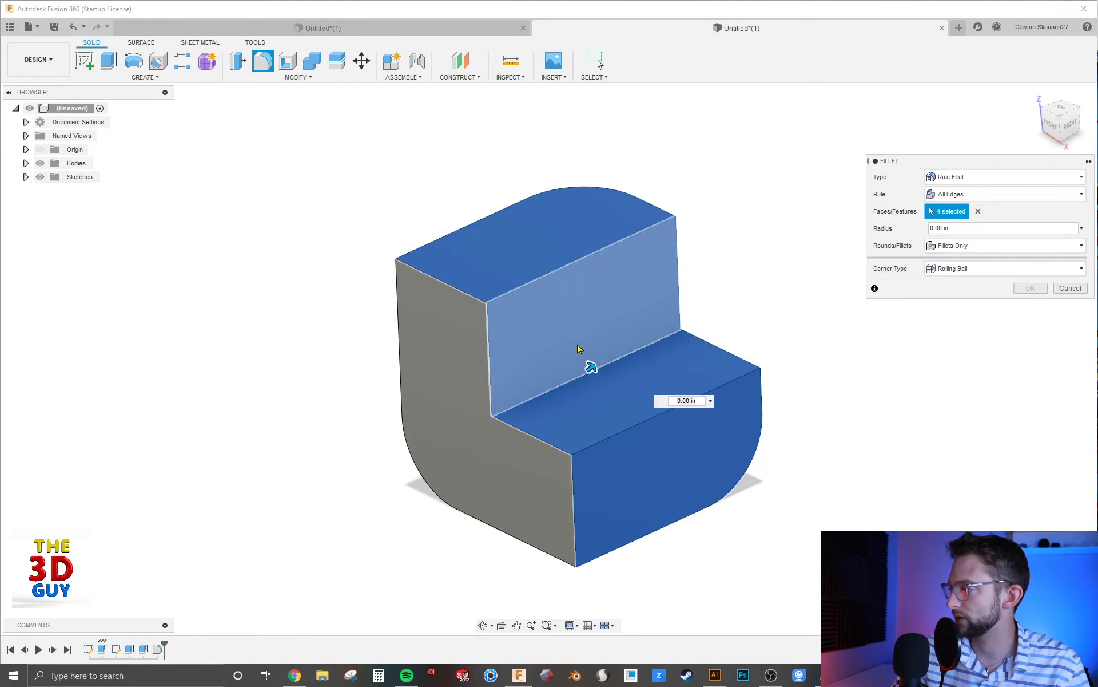
drag(591, 367, 599, 360)
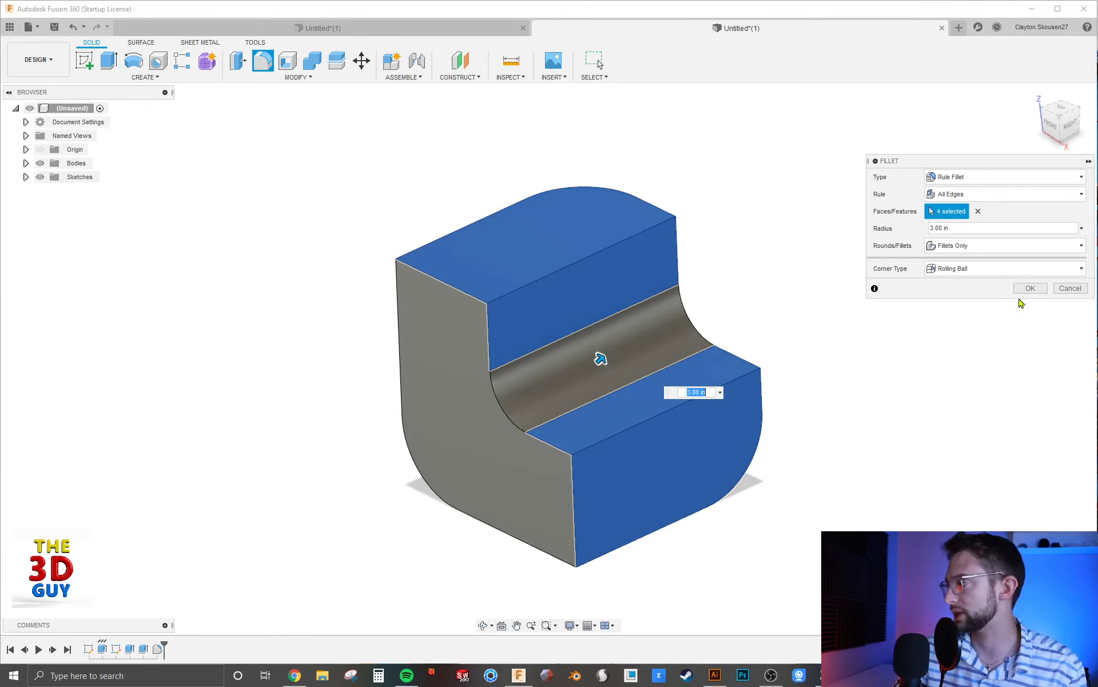
click(1030, 289)
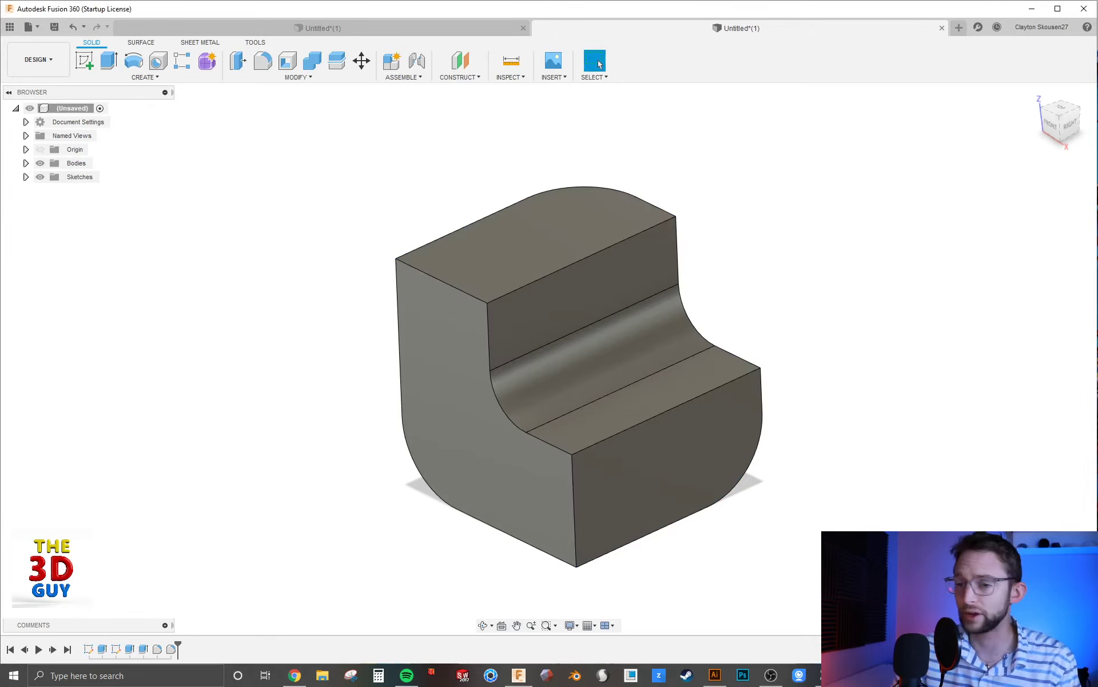